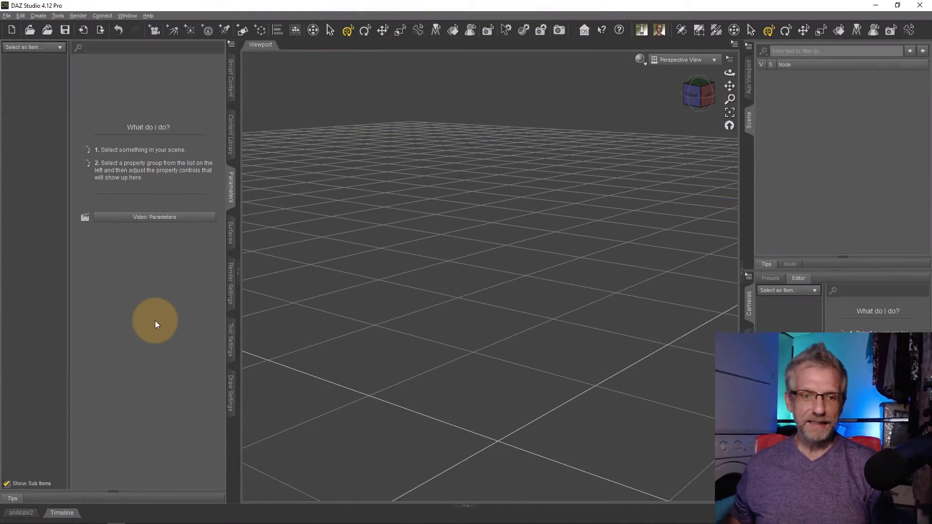
# Step: Load Genesis 8 Basic Female from Smart Content and display her Parameters
pyautogui.click(230, 82)
pyautogui.doubleClick(98, 117)
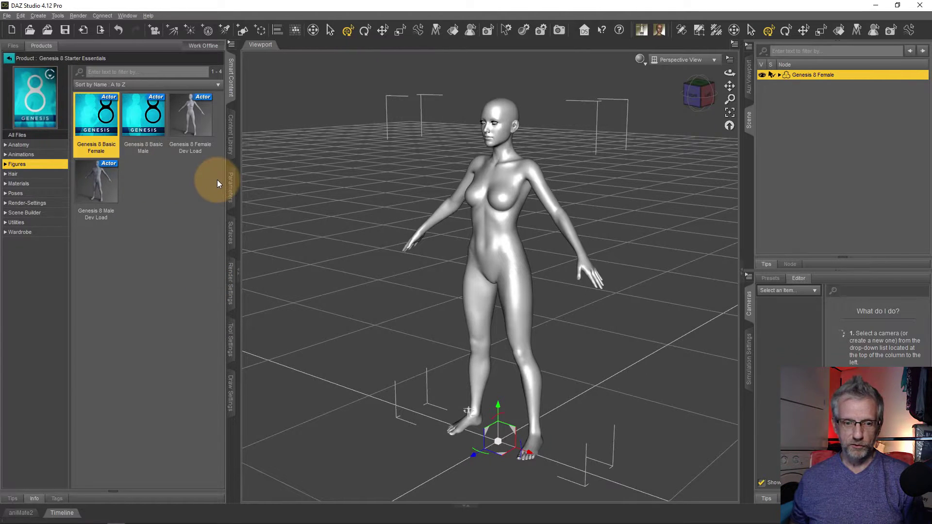
pyautogui.click(231, 187)
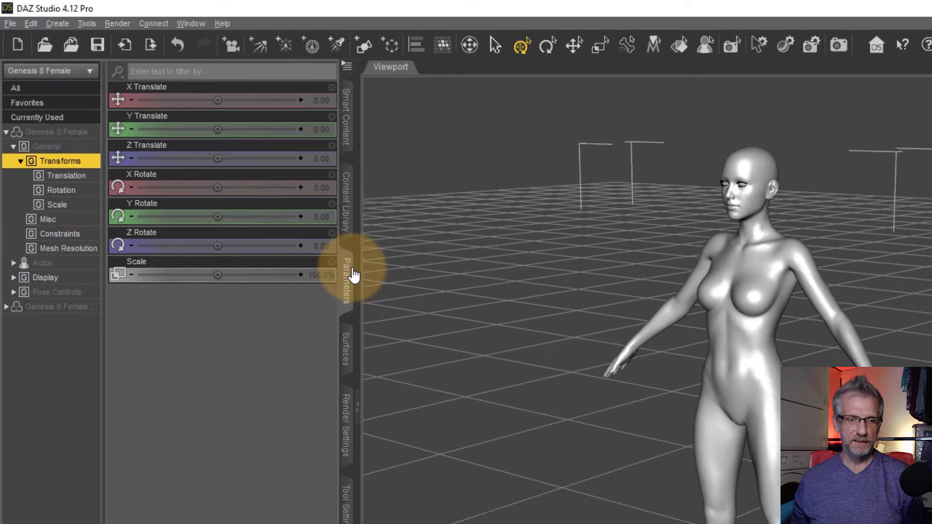
# Step: Under Actor > Full Body, set Body Size 82.1%, Bodybuilder 88% and Pear Figure 56%
pyautogui.click(12, 264)
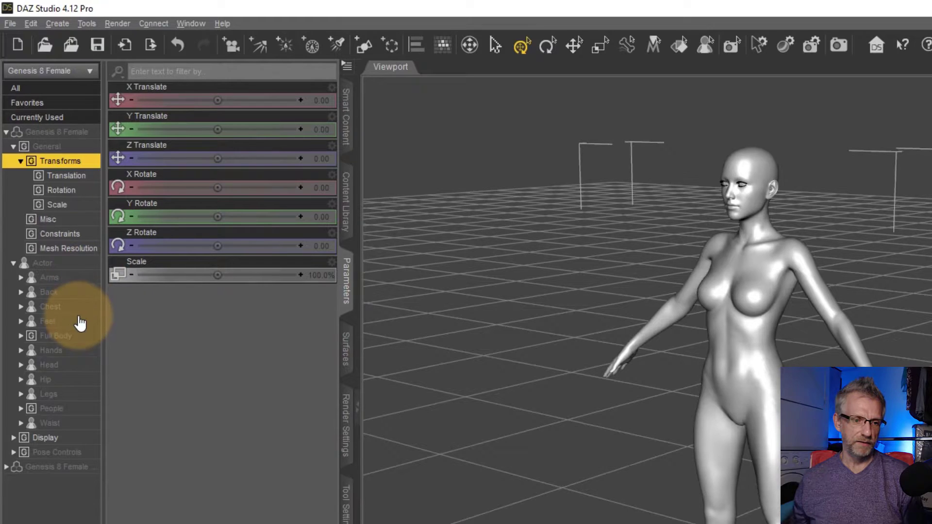
pyautogui.click(68, 336)
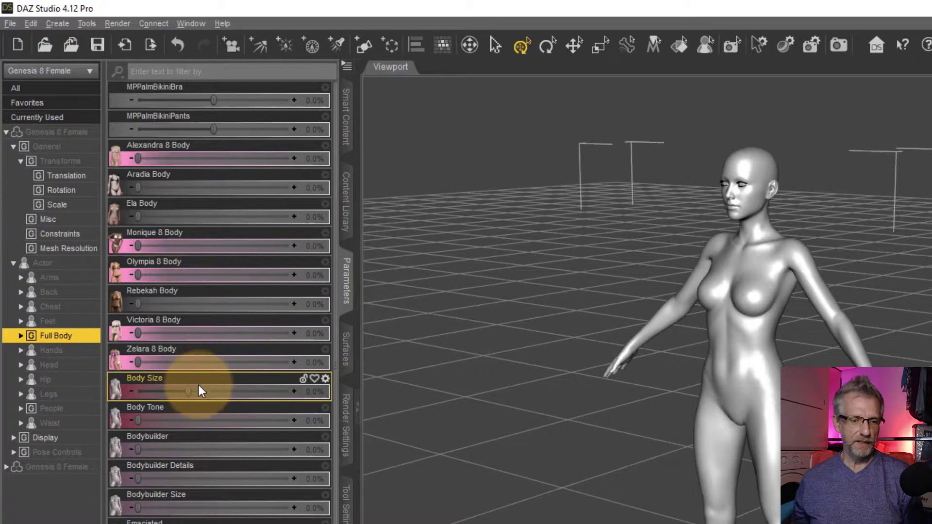
pyautogui.moveTo(185, 391); pyautogui.dragTo(271, 390)
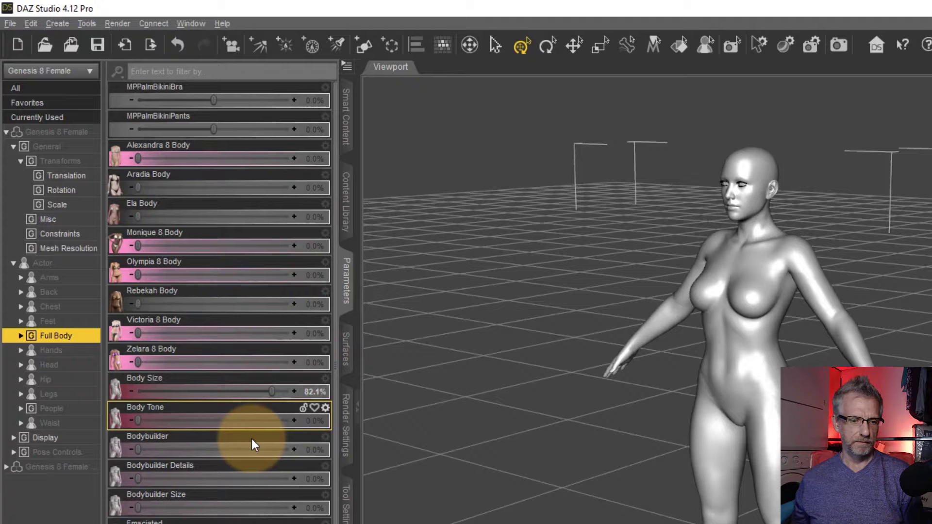
pyautogui.moveTo(137, 451); pyautogui.dragTo(271, 460)
pyautogui.scroll(-3, 272, 461)
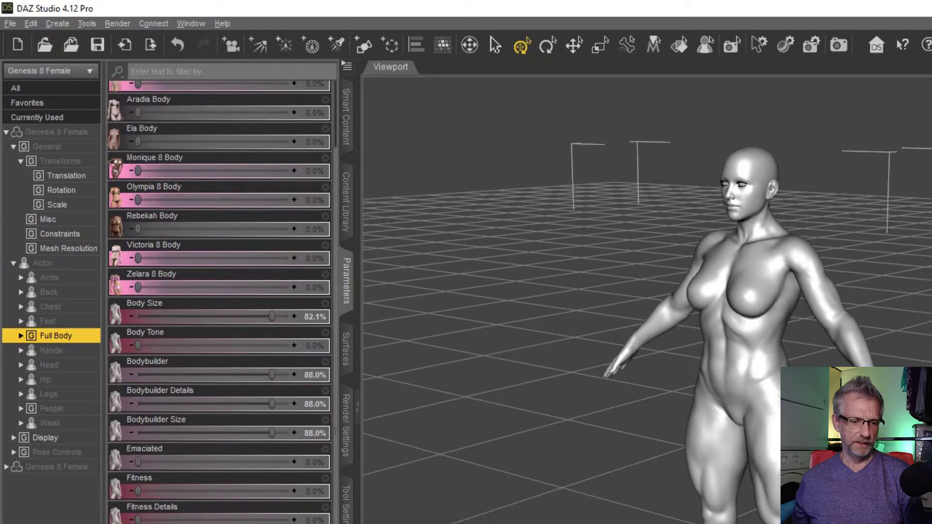
pyautogui.moveTo(138, 523); pyautogui.dragTo(218, 523)
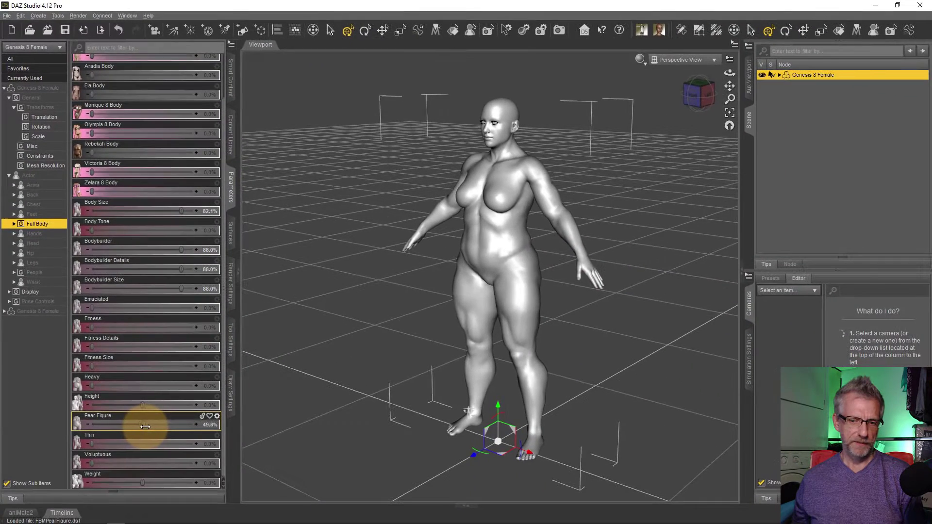
pyautogui.moveTo(145, 426); pyautogui.dragTo(148, 426)
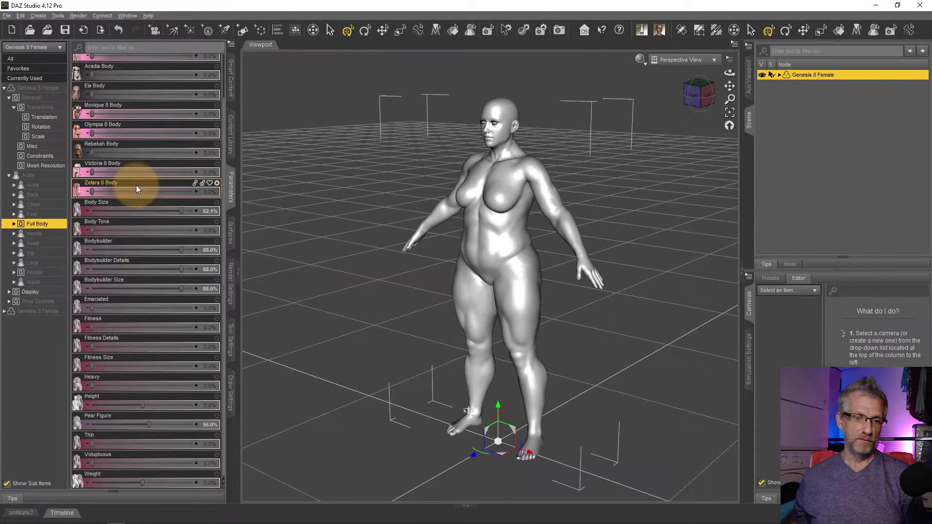
# Step: Expand Genesis 8 Female in the Scene pane to list Hip and Eyelashes
pyautogui.scroll(3, 162, 193)
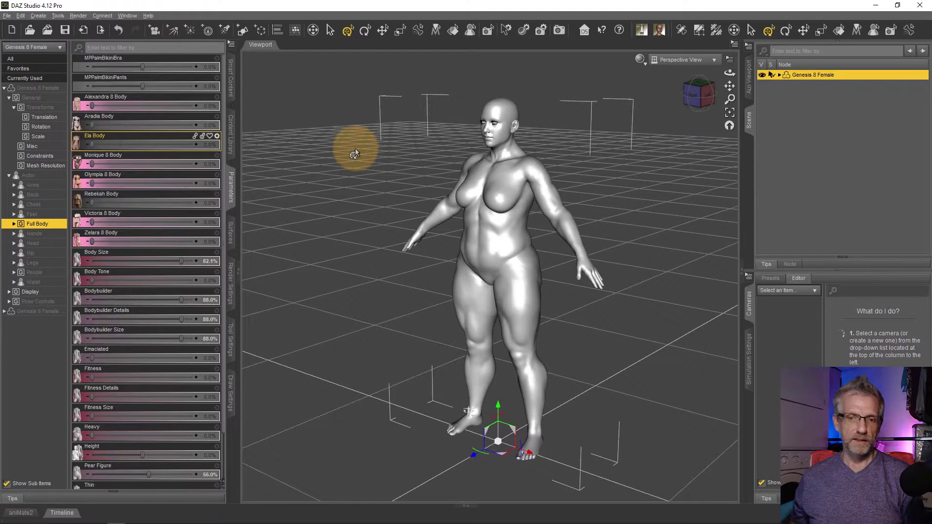
pyautogui.click(779, 74)
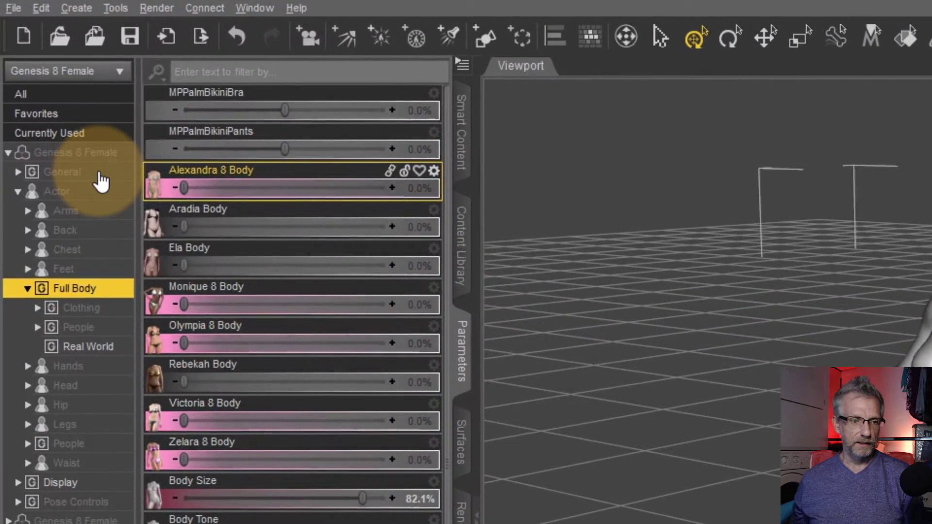
# Step: Under General > Mesh Resolution, set Resolution Level to Base
pyautogui.click(29, 98)
pyautogui.click(19, 172)
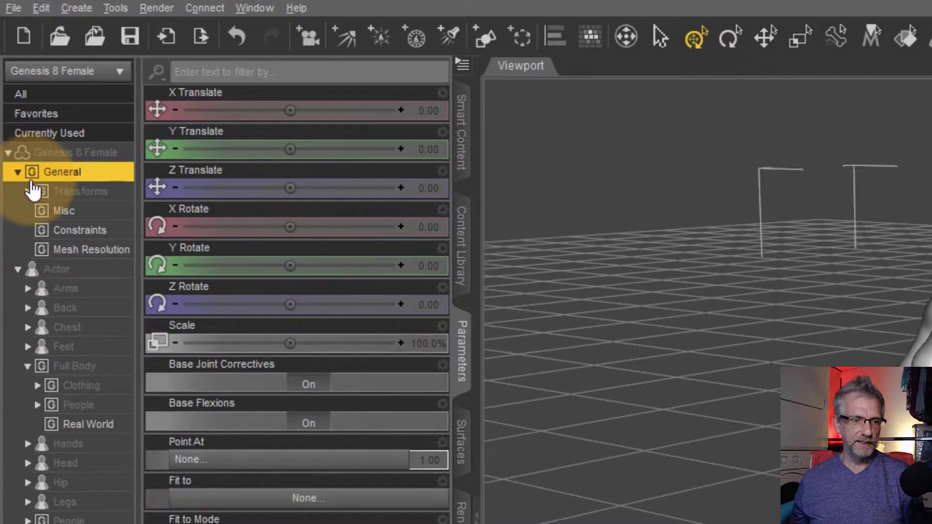
pyautogui.click(97, 251)
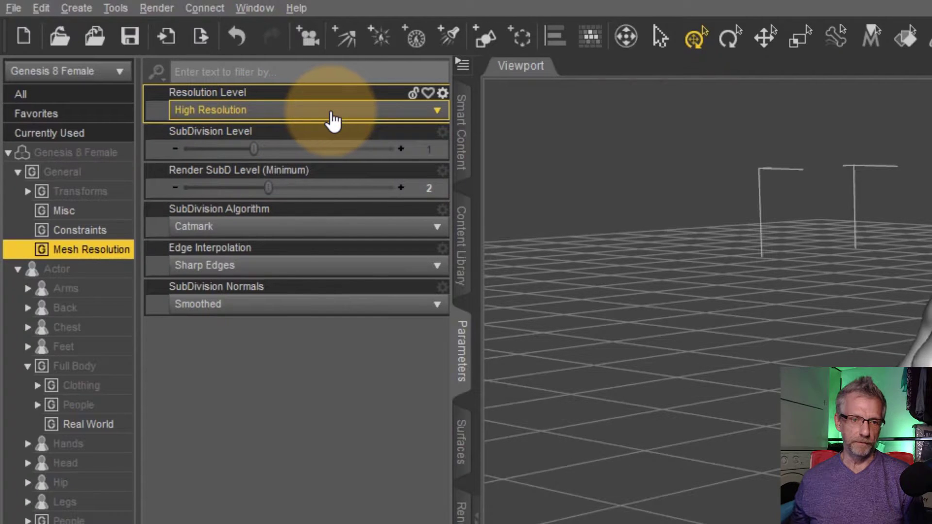
pyautogui.click(333, 122)
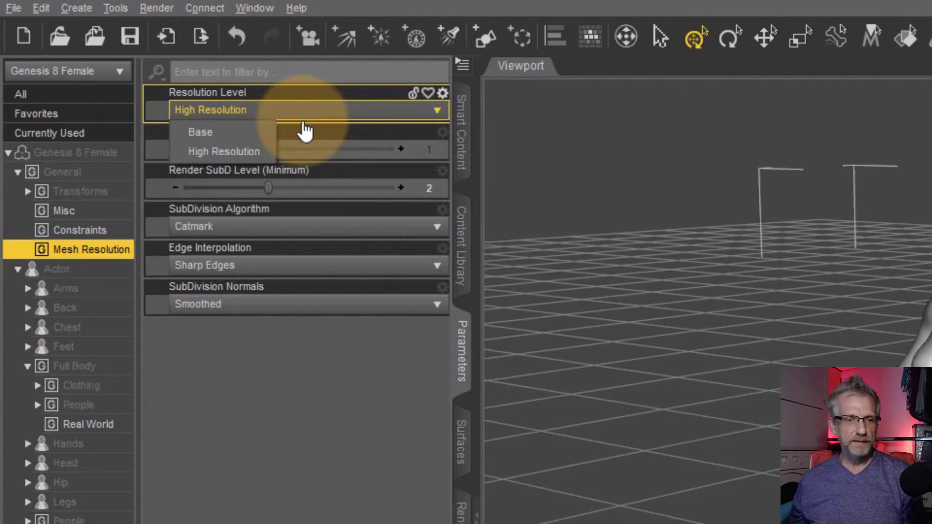
pyautogui.click(238, 136)
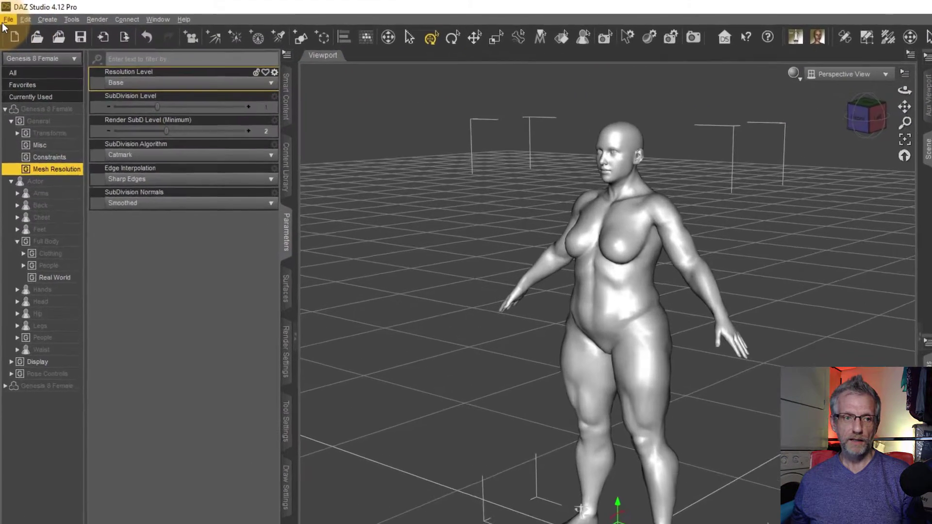
# Step: Export the figure as Wavefront Object named 'Test Character' in the DAZ Test folder
pyautogui.click(6, 16)
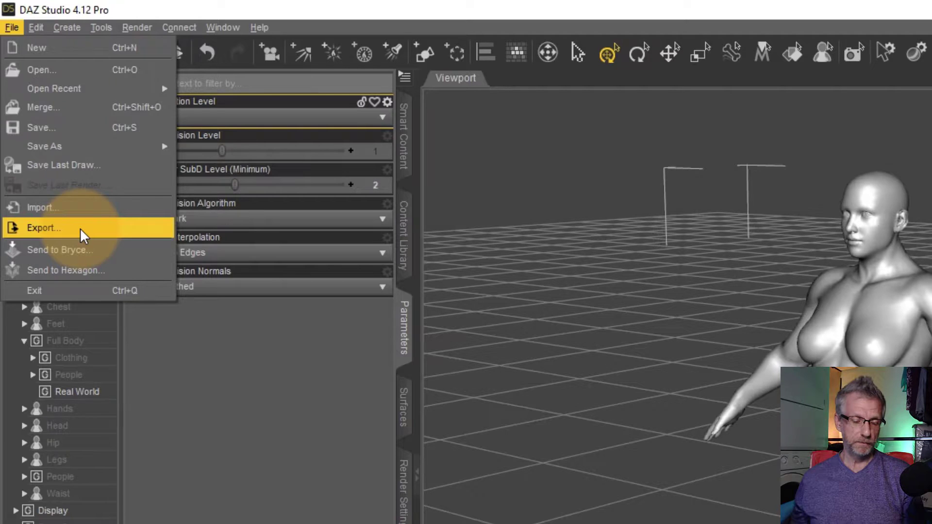
pyautogui.click(81, 228)
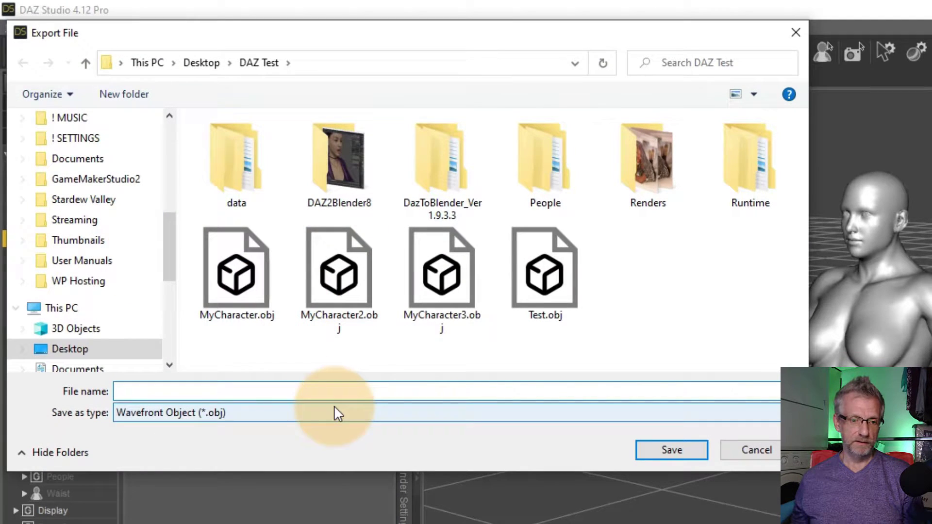
pyautogui.click(318, 413)
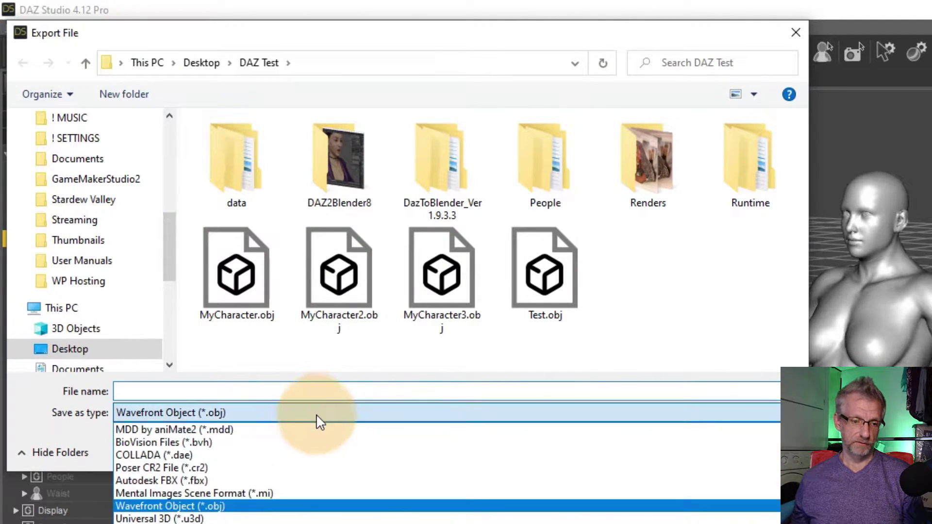
pyautogui.click(326, 508)
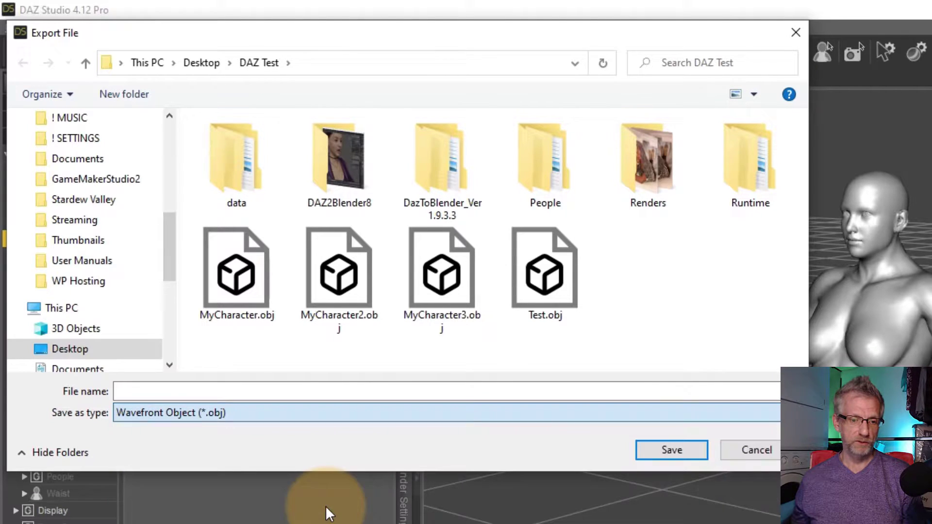
pyautogui.click(329, 388)
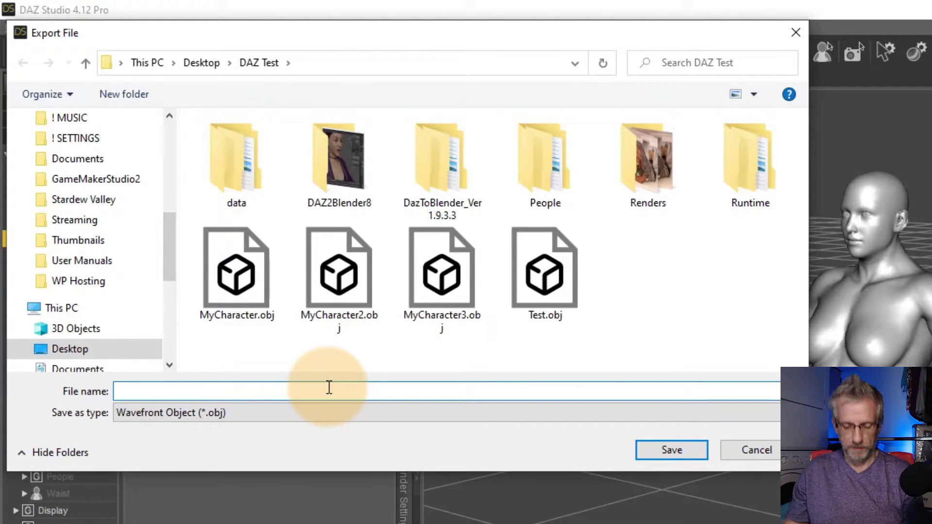
pyautogui.write('Test ')
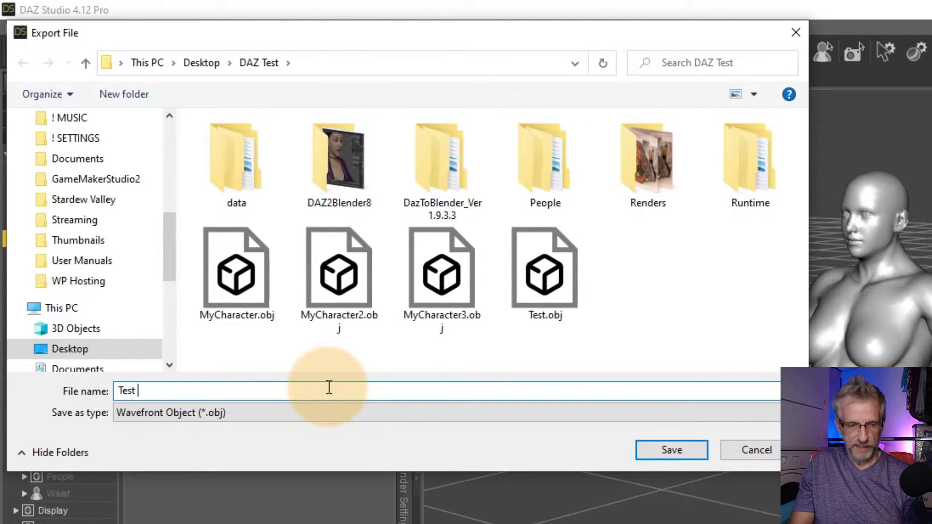
pyautogui.write('Character')
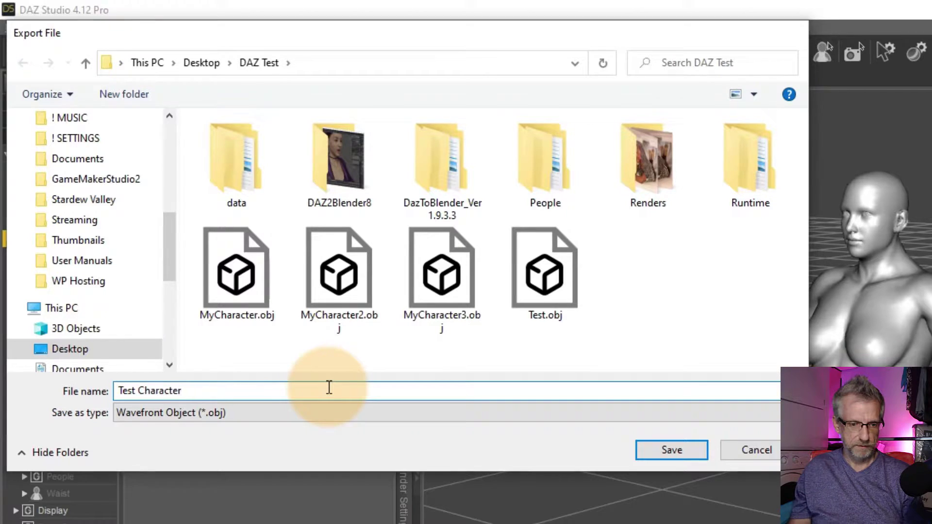
pyautogui.press('Return')
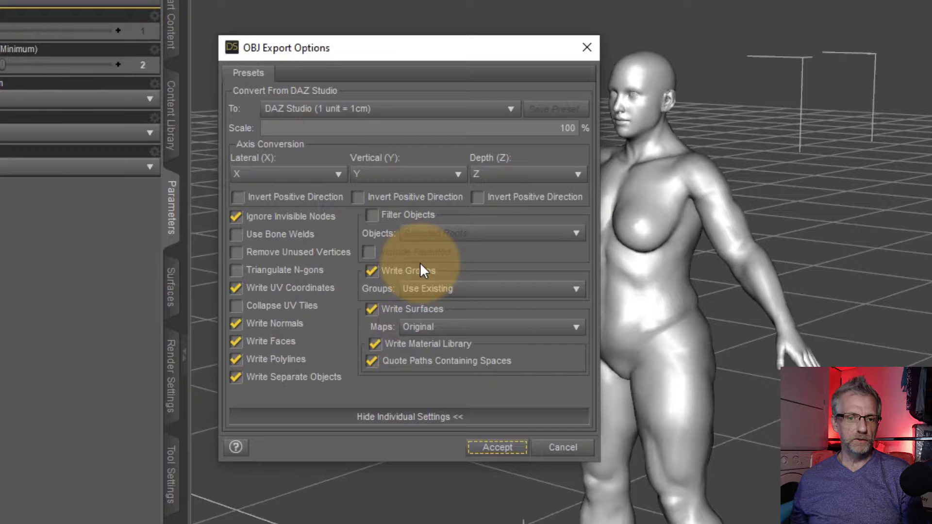
# Step: Accept the OBJ export with DAZ Studio (1 unit = 1cm) scale and Original maps
pyautogui.click(489, 112)
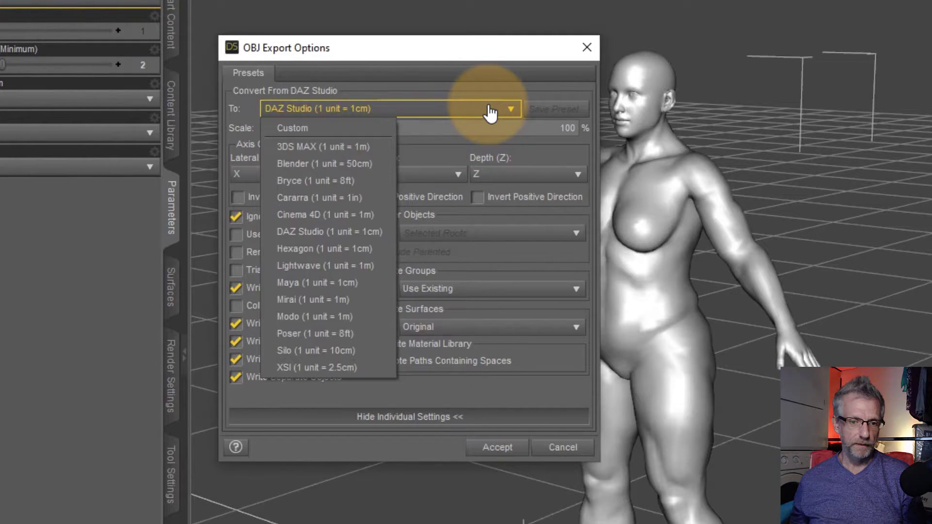
pyautogui.click(377, 232)
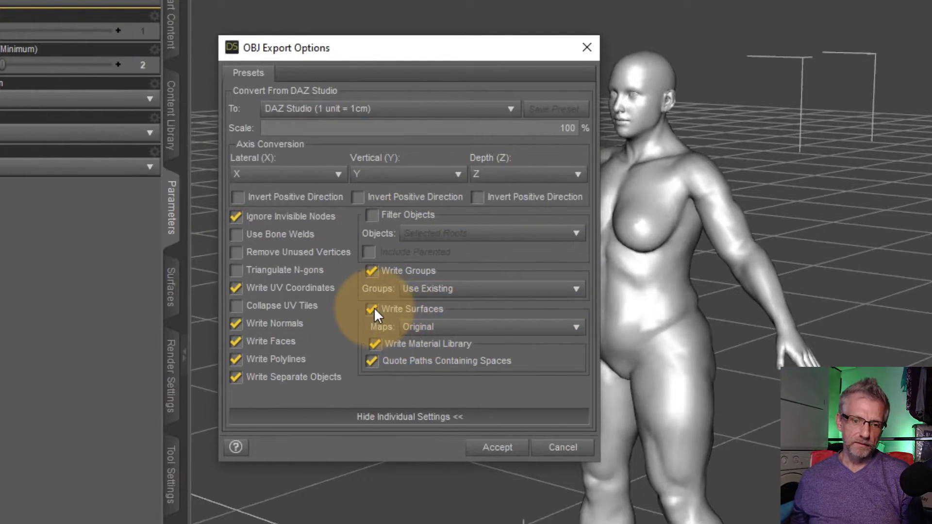
pyautogui.click(455, 328)
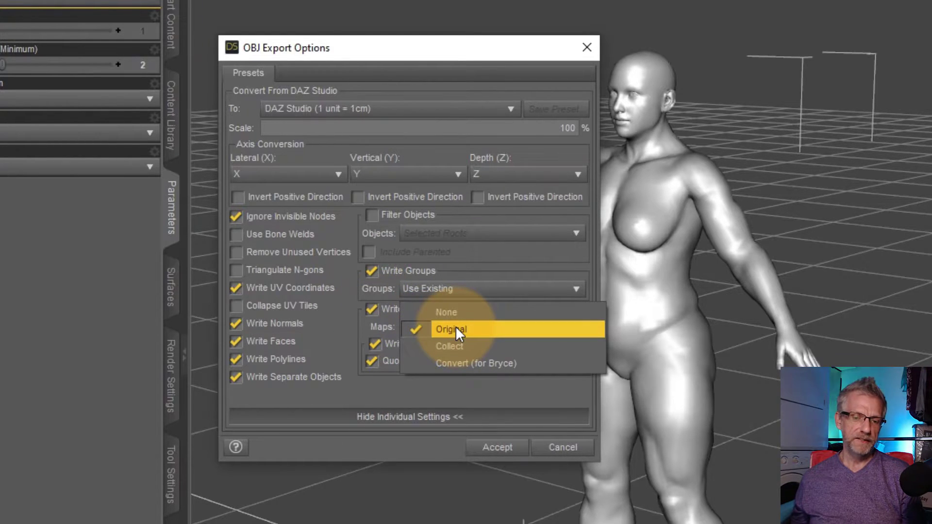
pyautogui.click(524, 391)
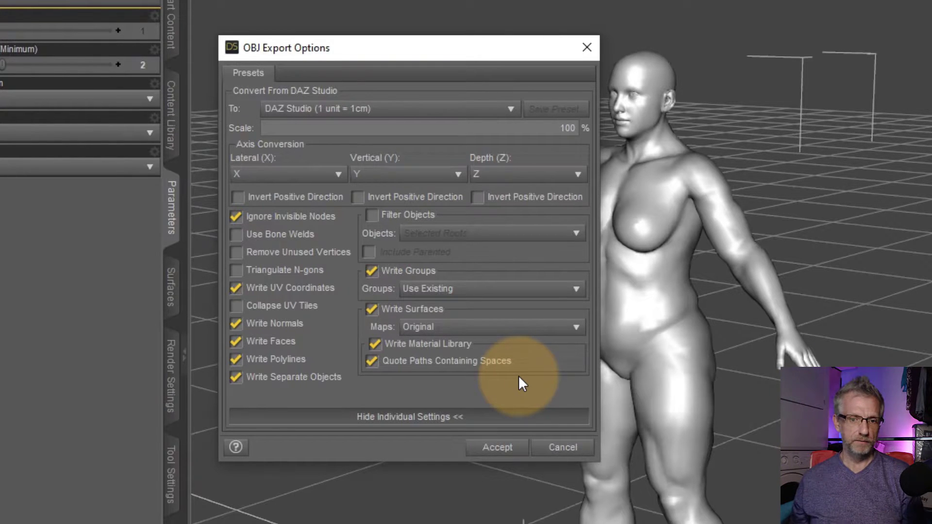
pyautogui.click(500, 451)
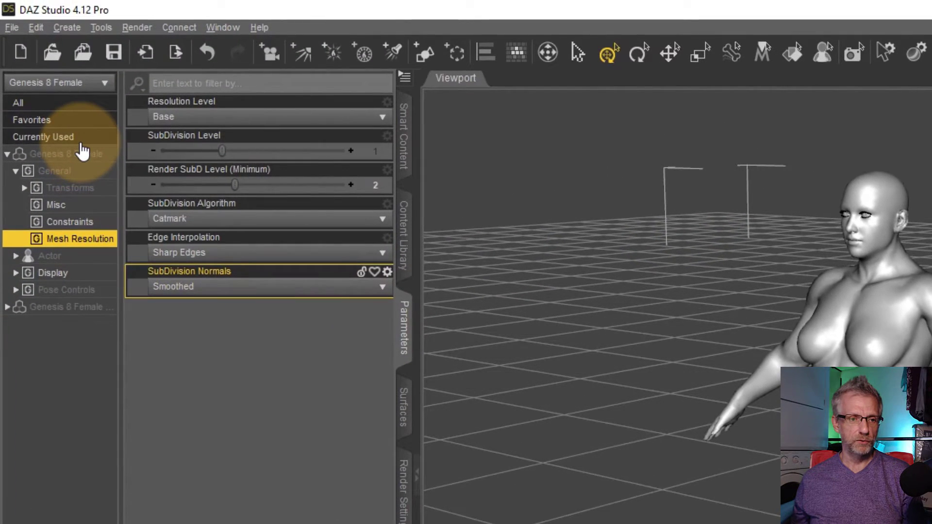
# Step: In Currently Used parameters, reset Body Size to zero
pyautogui.click(85, 149)
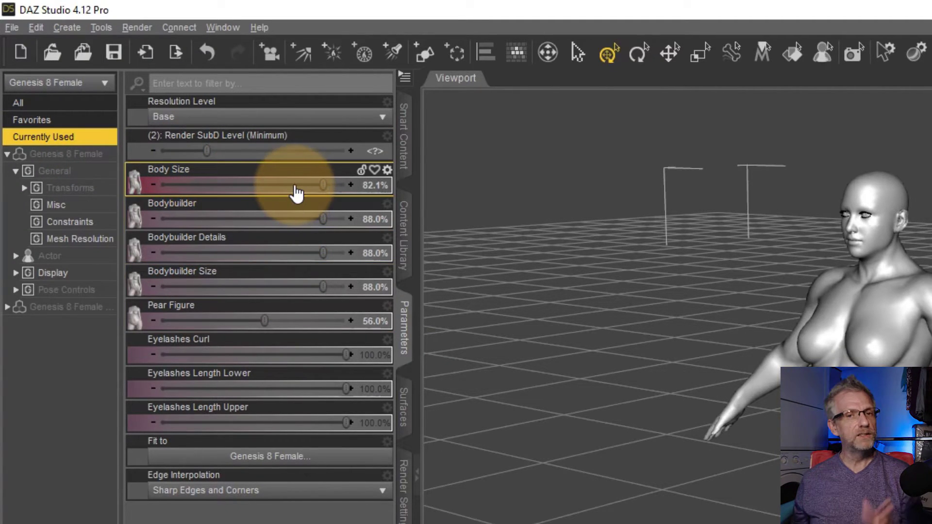
pyautogui.moveTo(297, 191)
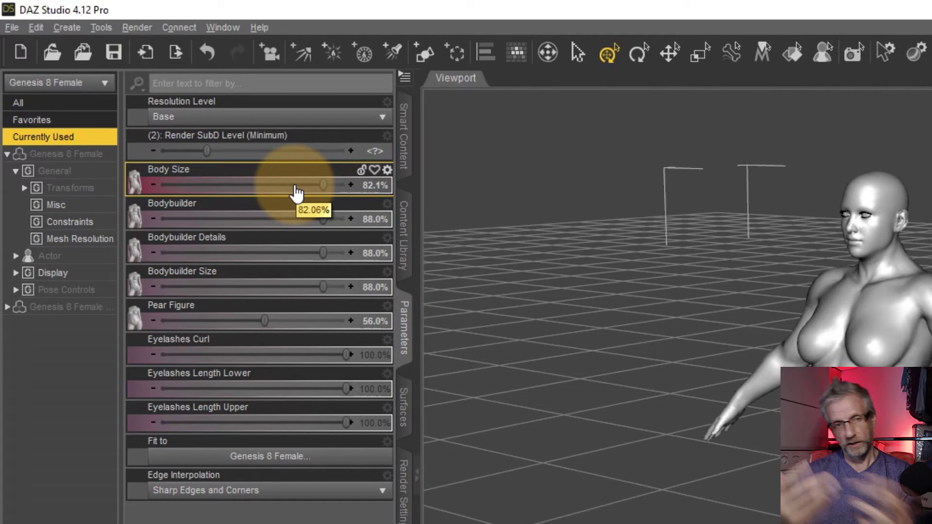
pyautogui.click(296, 157)
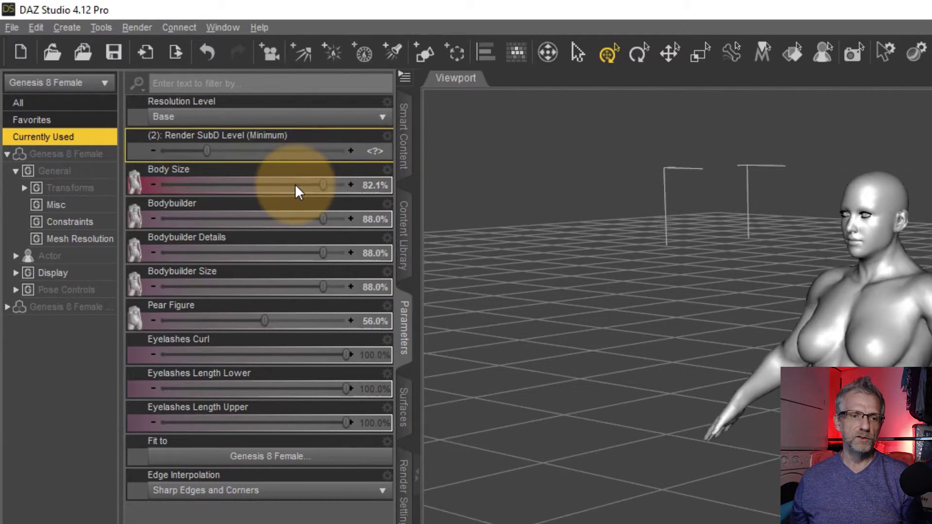
pyautogui.click(281, 189)
pyautogui.moveTo(276, 192)
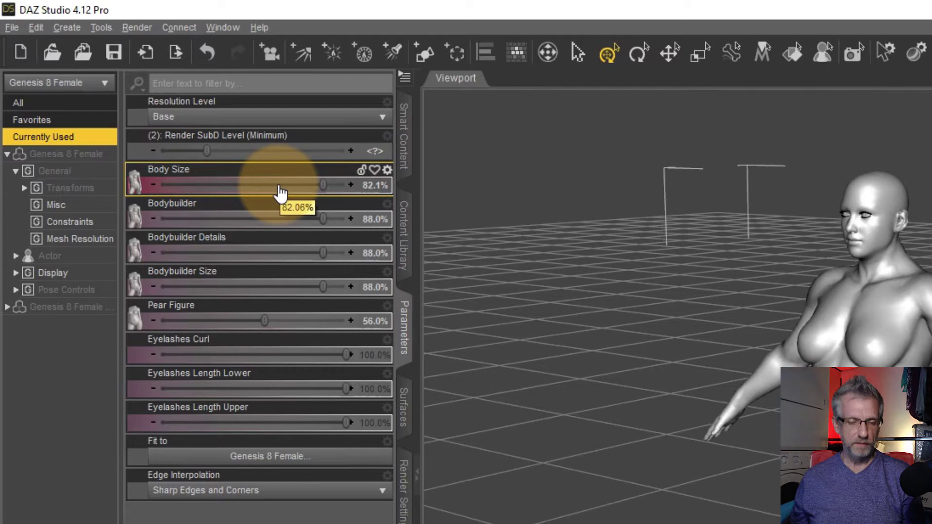
pyautogui.hotkey('ctrl', 'z')
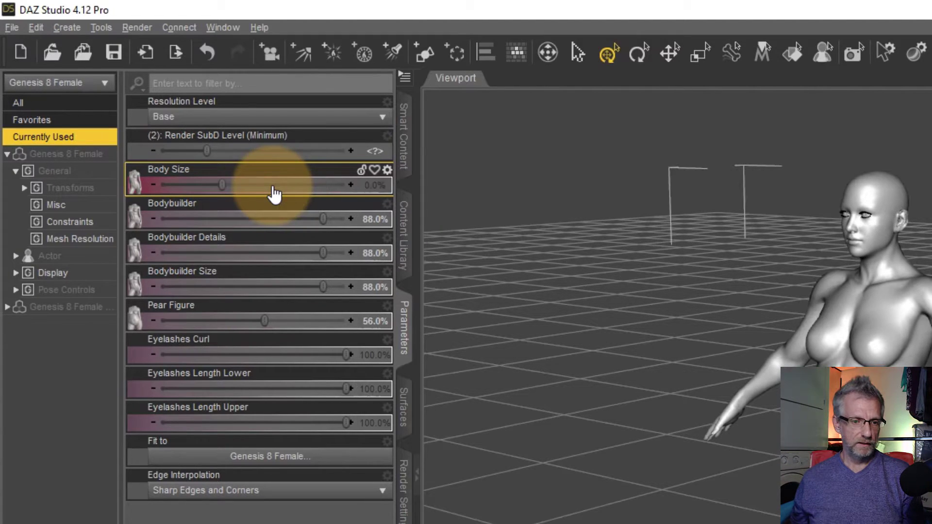
# Step: Reset the Bodybuilder morphs and Pear Figure to zero
pyautogui.click(256, 209)
pyautogui.hotkey('ctrl', 'z')
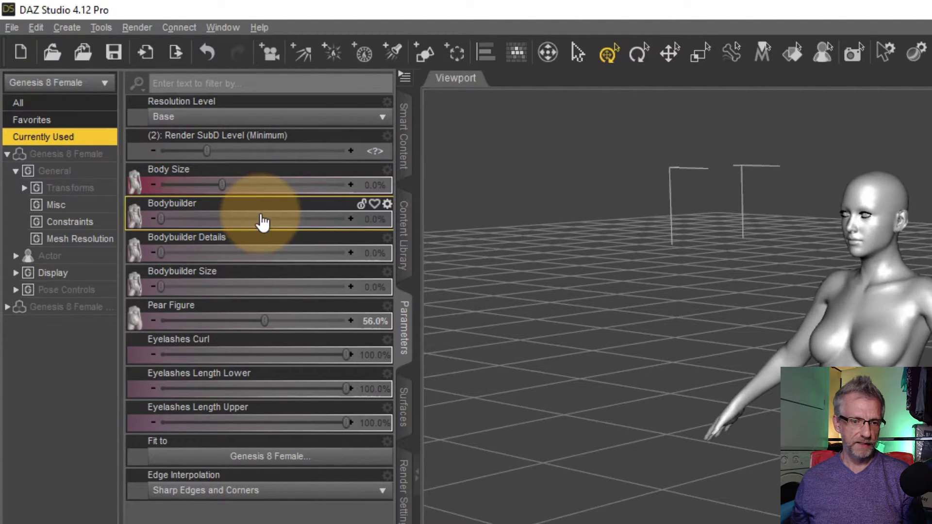
pyautogui.click(285, 291)
pyautogui.click(367, 322)
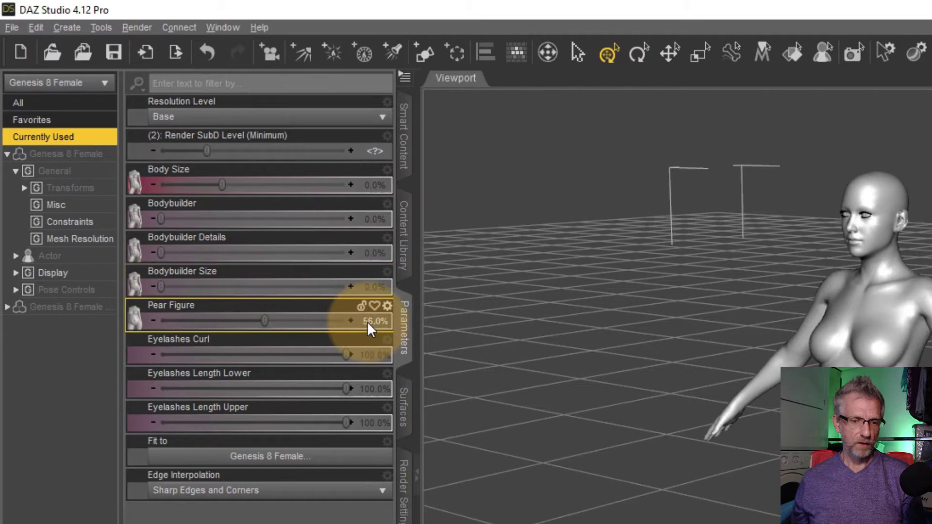
pyautogui.click(387, 307)
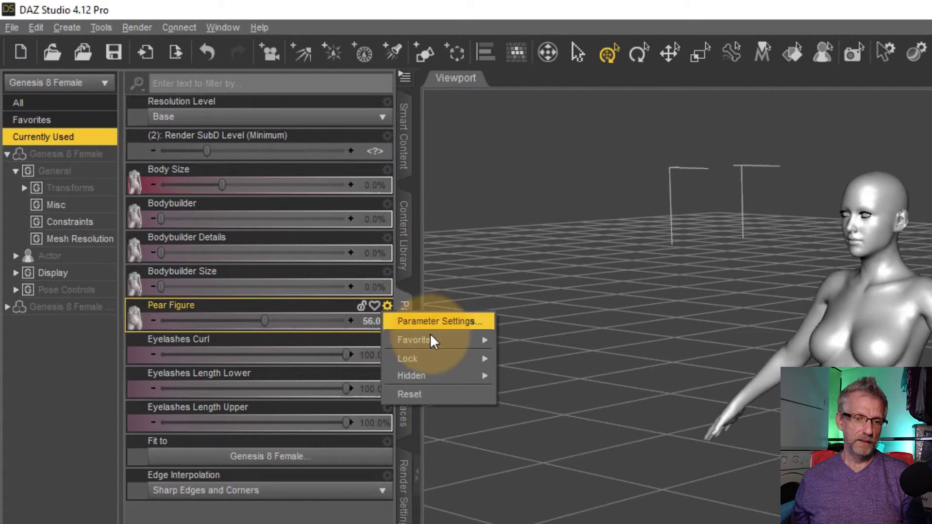
pyautogui.click(444, 393)
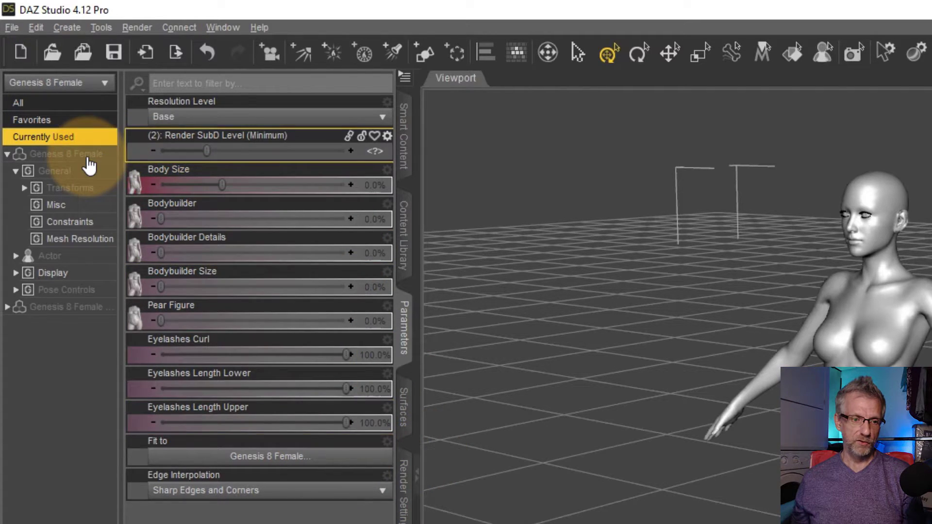
# Step: Refresh the Currently Used list and review the Eyelashes Curl and Length Upper properties
pyautogui.click(64, 153)
pyautogui.click(56, 137)
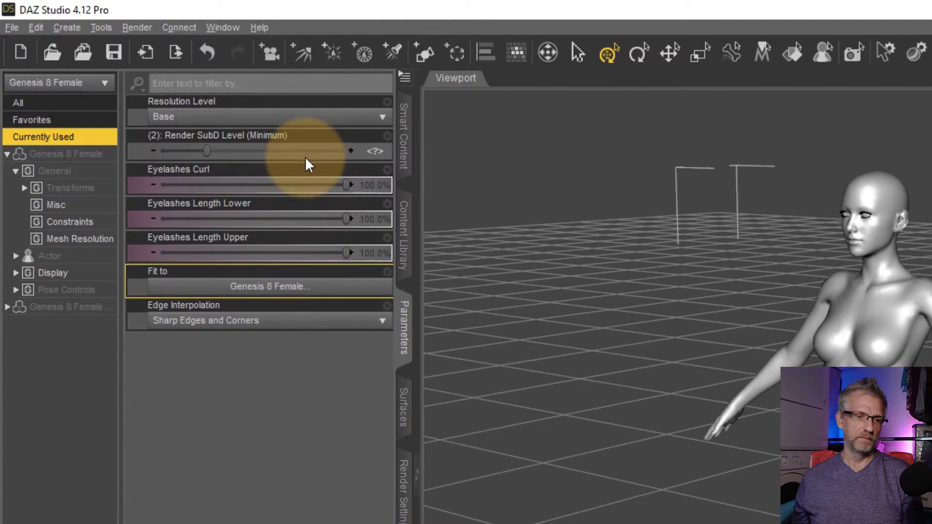
pyautogui.click(368, 262)
pyautogui.click(368, 193)
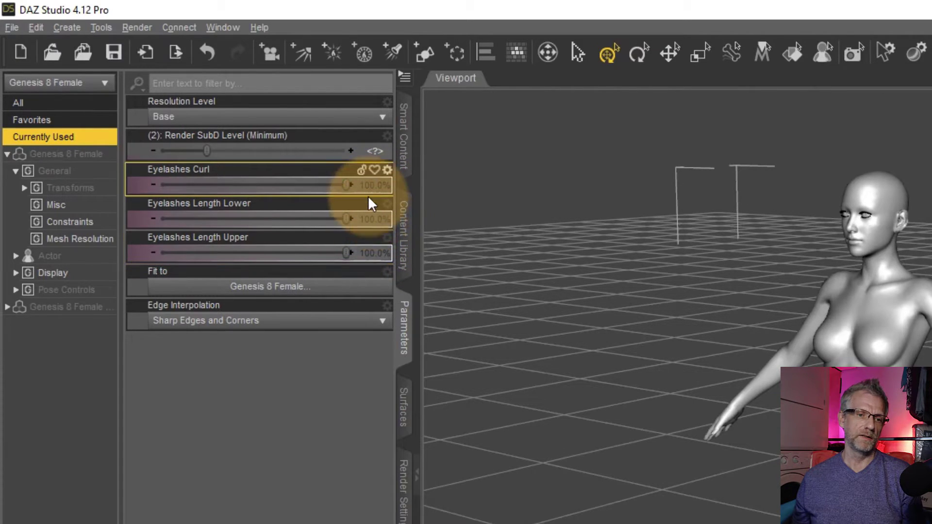
pyautogui.click(375, 252)
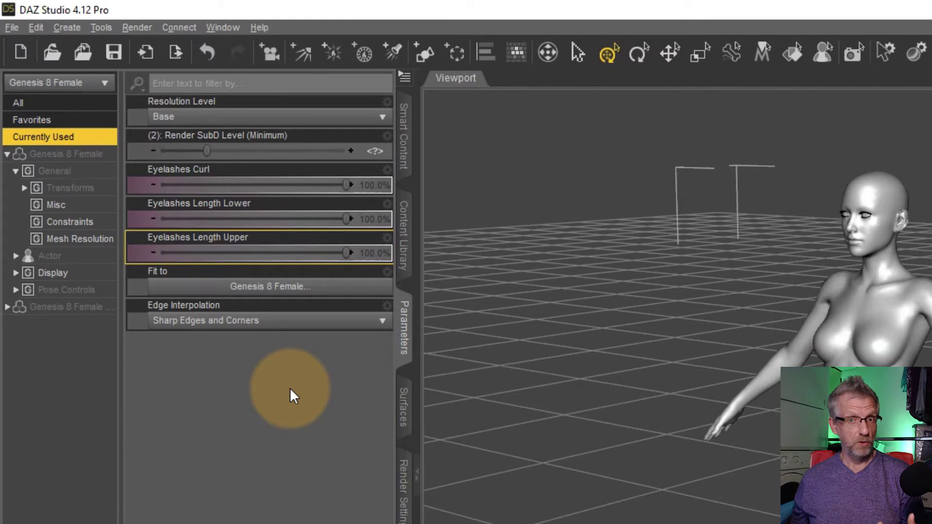
# Step: Launch Edit > Object > Morph Loader Pro with From set to DAZ Studio (1 unit = 1cm)
pyautogui.click(37, 27)
pyautogui.moveTo(63, 159)
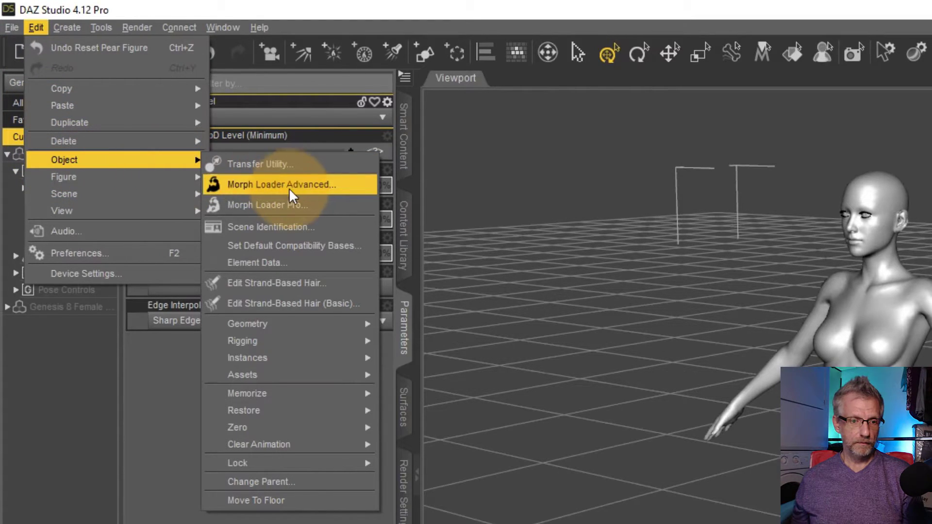
pyautogui.click(333, 203)
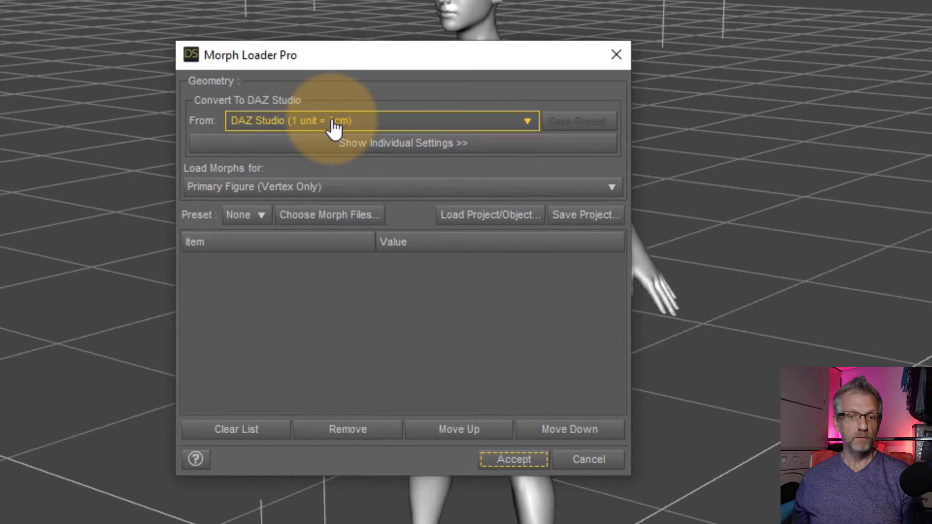
pyautogui.click(291, 122)
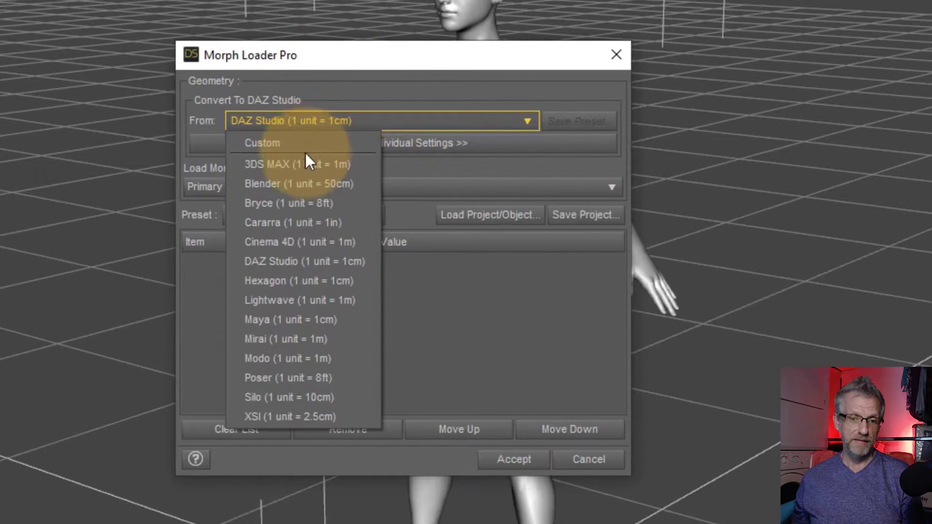
pyautogui.click(331, 265)
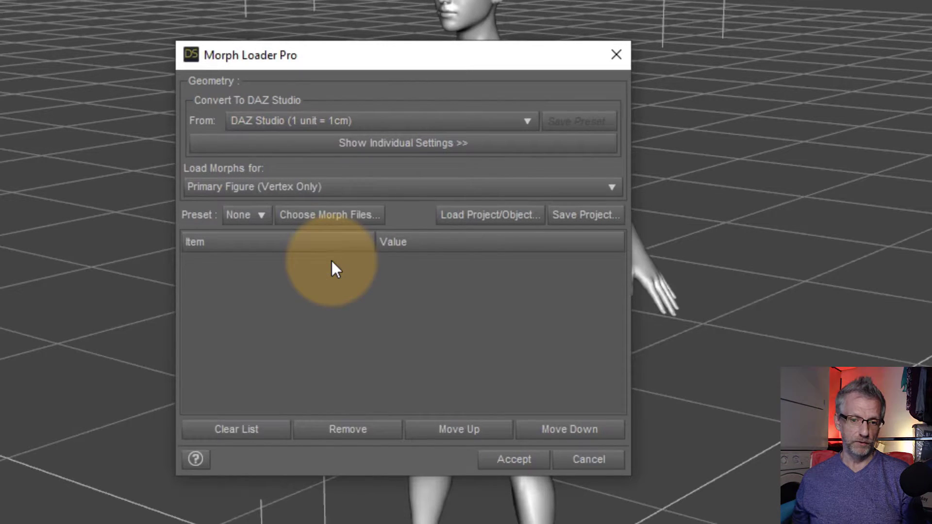
# Step: Add Test Character.obj from the DAZ Test folder as a morph file
pyautogui.click(321, 219)
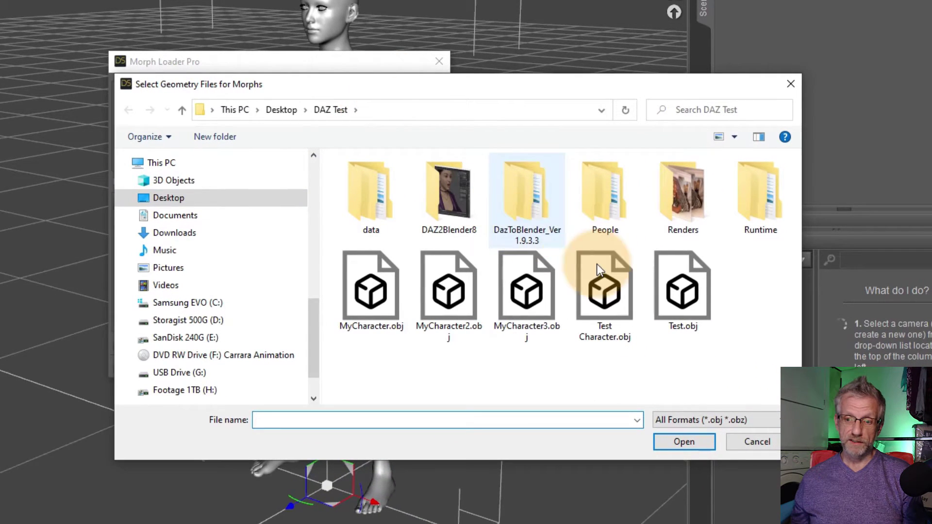
pyautogui.click(610, 296)
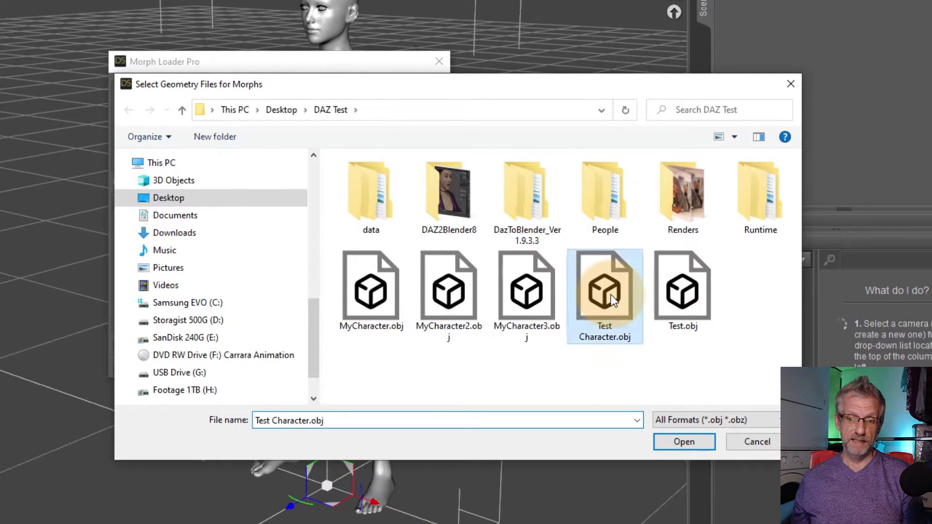
pyautogui.click(682, 440)
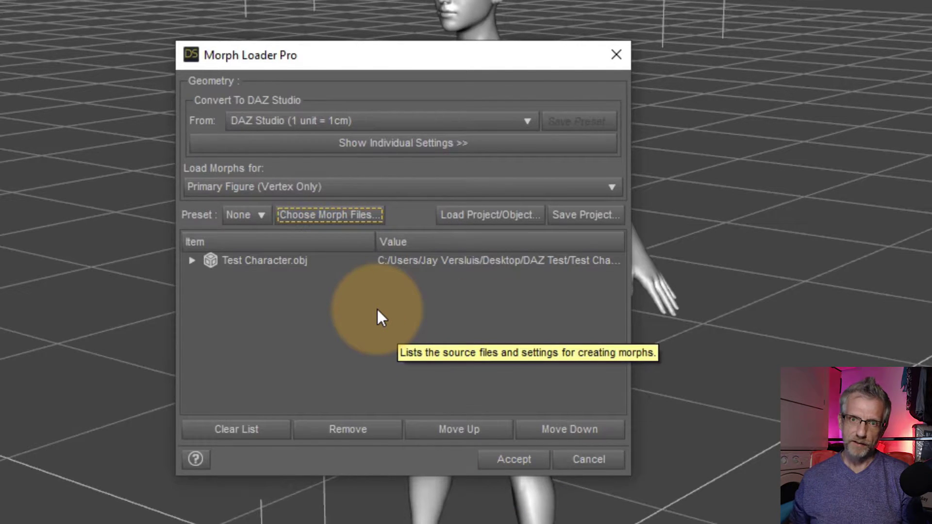
# Step: Expand Test Character.obj's settings and confirm its Property Group remains Morphs/Morph Loader
pyautogui.click(203, 260)
pyautogui.click(193, 260)
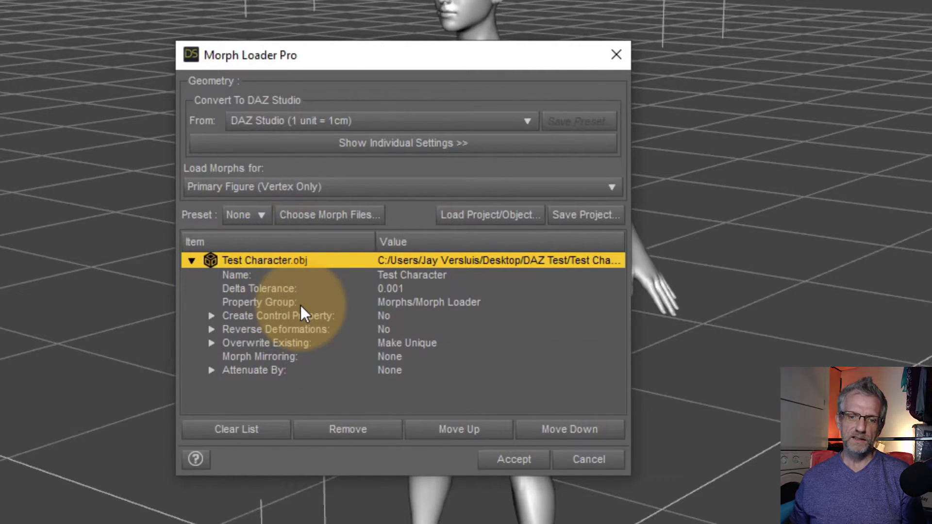
pyautogui.click(301, 302)
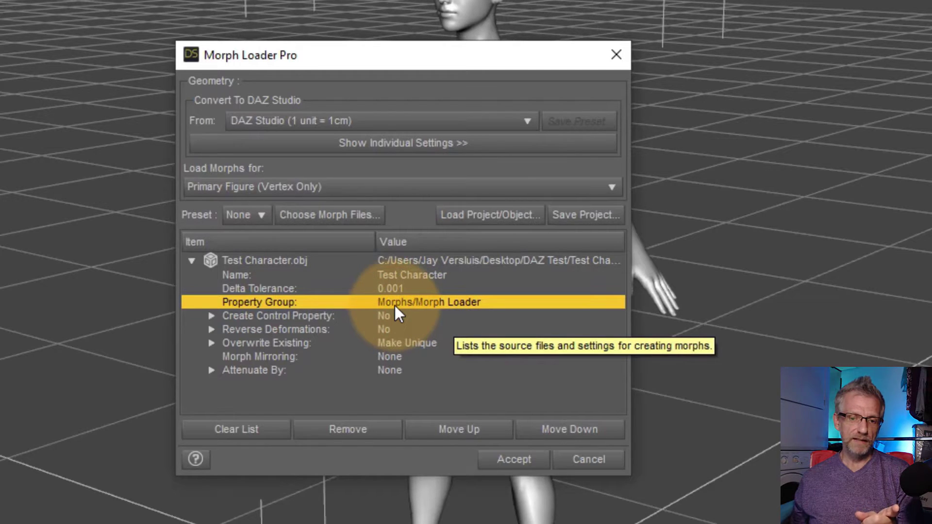
pyautogui.click(476, 304)
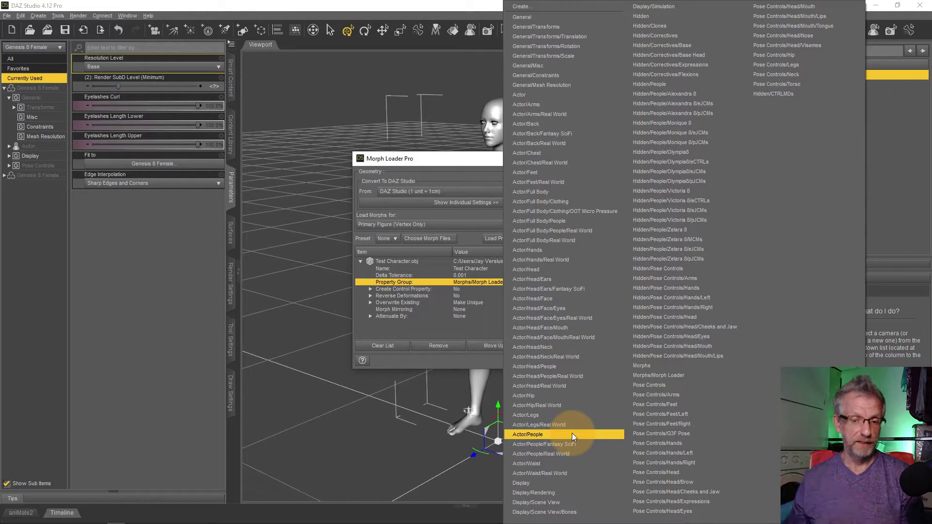
pyautogui.click(473, 364)
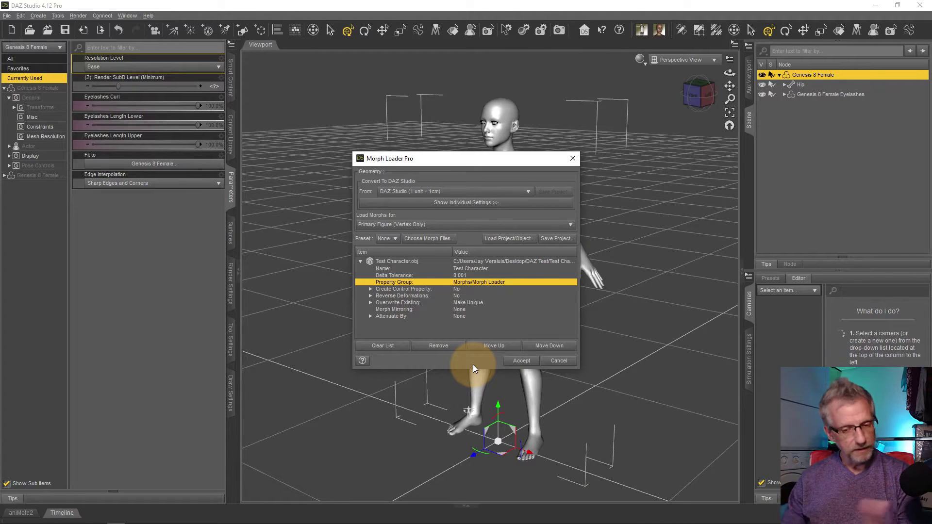
# Step: Accept the Morph Loader Pro settings to create Test Character, then dismiss the success report
pyautogui.click(518, 365)
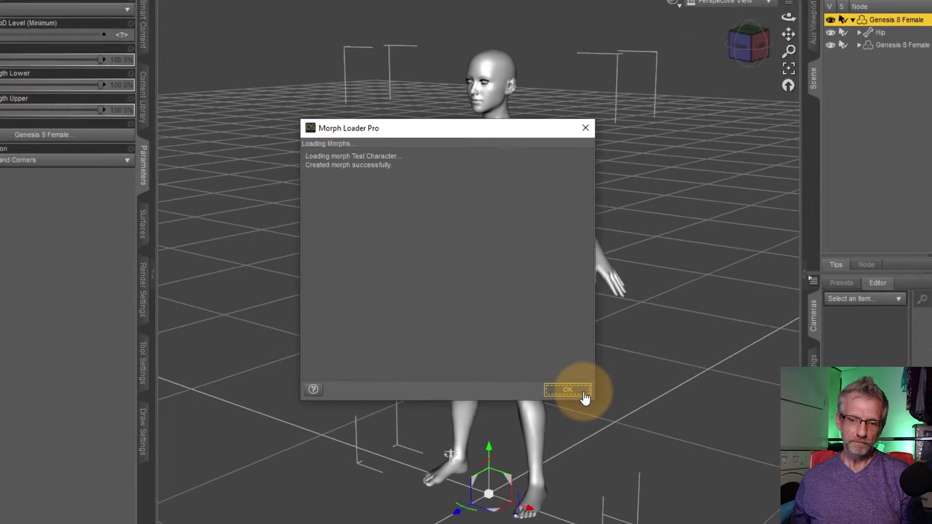
pyautogui.click(584, 394)
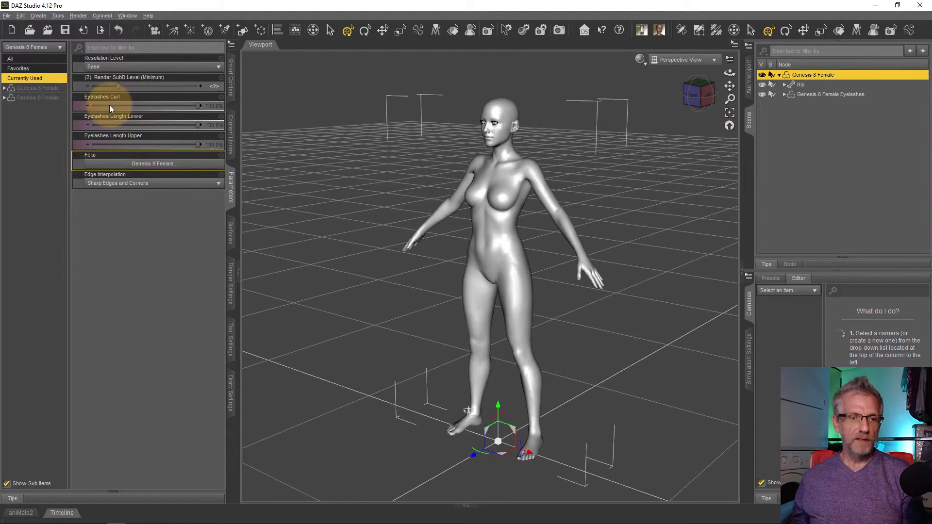
# Step: Reveal Genesis 8 Female > Morphs > Morph Loader and dial Test Character up to 100%
pyautogui.click(4, 88)
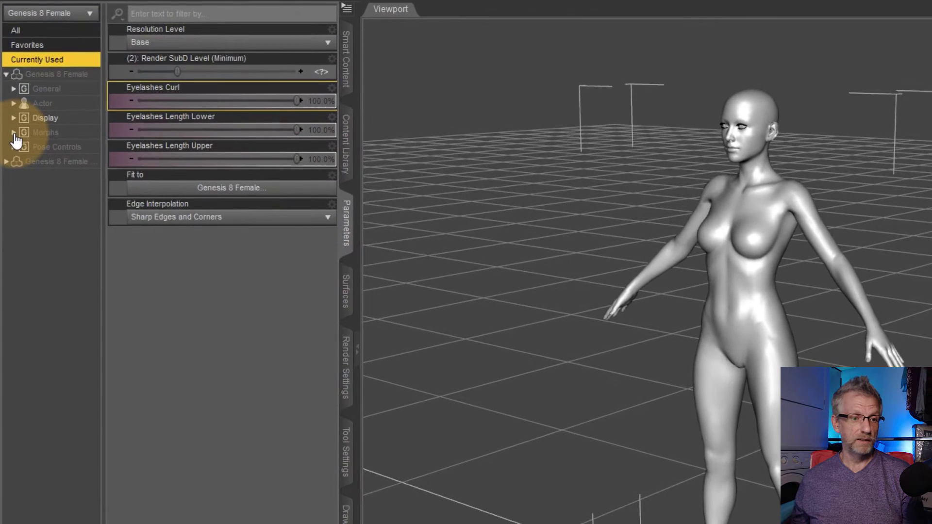
pyautogui.click(9, 127)
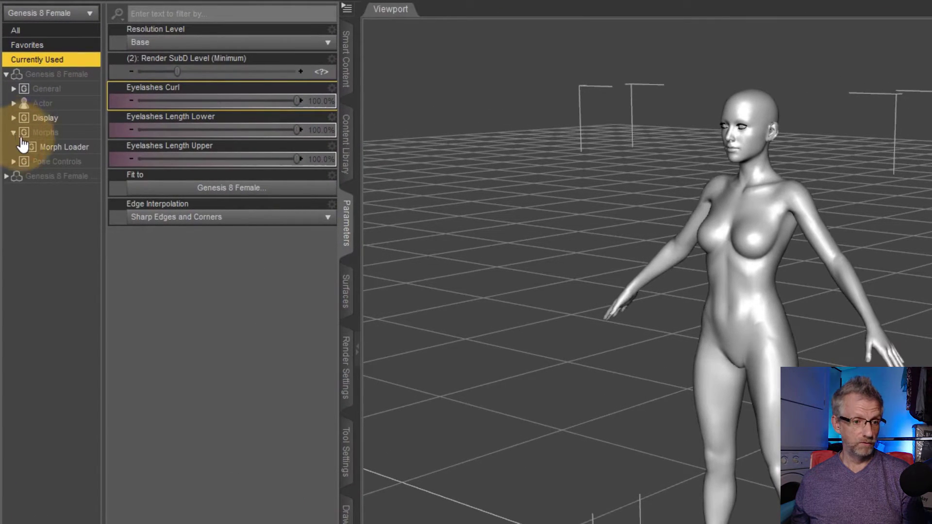
pyautogui.click(48, 148)
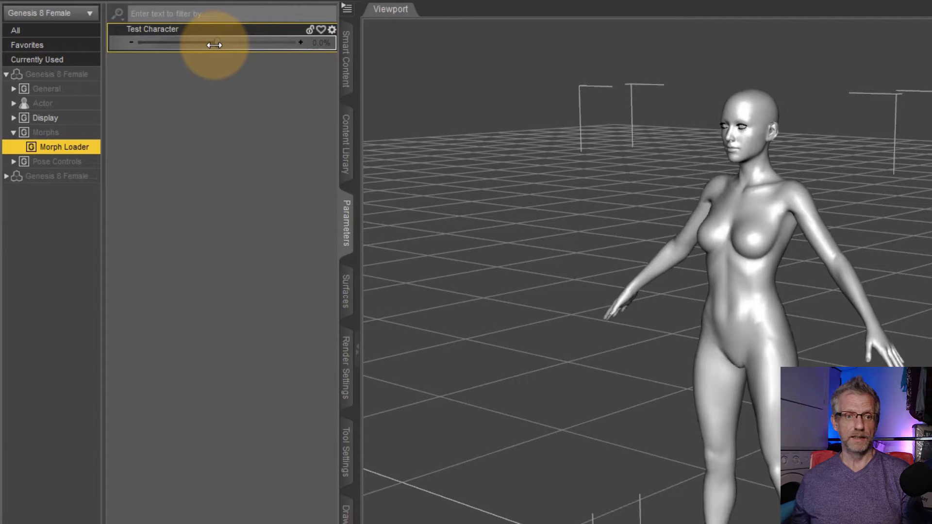
pyautogui.moveTo(214, 45); pyautogui.dragTo(381, 56)
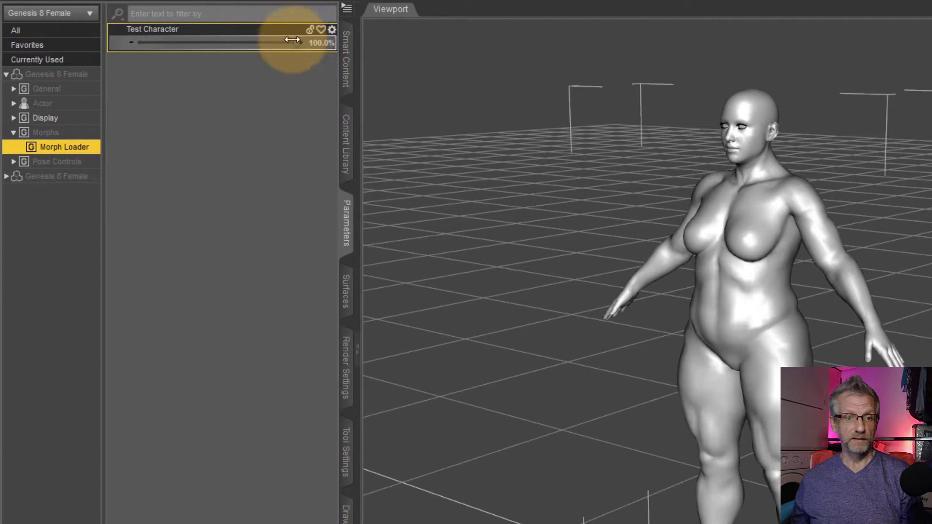
pyautogui.moveTo(296, 43); pyautogui.dragTo(368, 66)
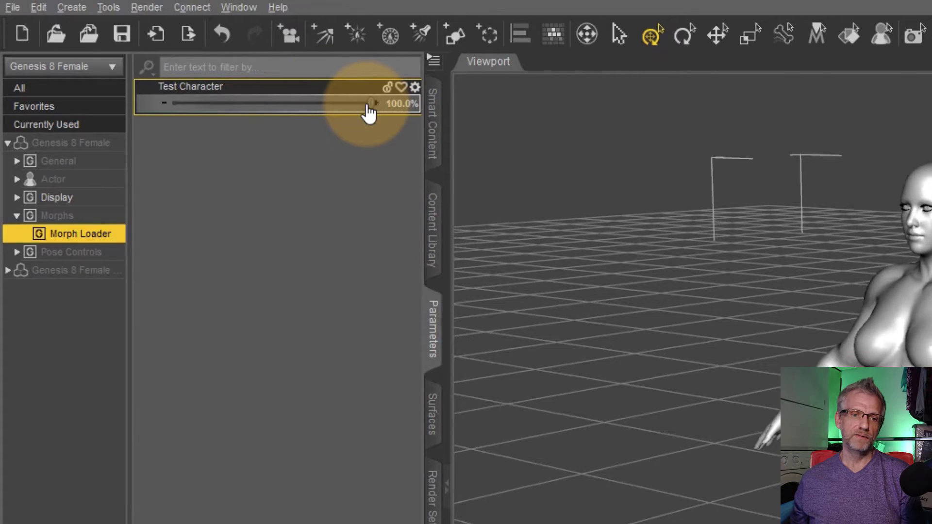
# Step: Compare the Actor > People character preset sliders, then return to Test Character under Morph Loader
pyautogui.moveTo(374, 103); pyautogui.dragTo(391, 114)
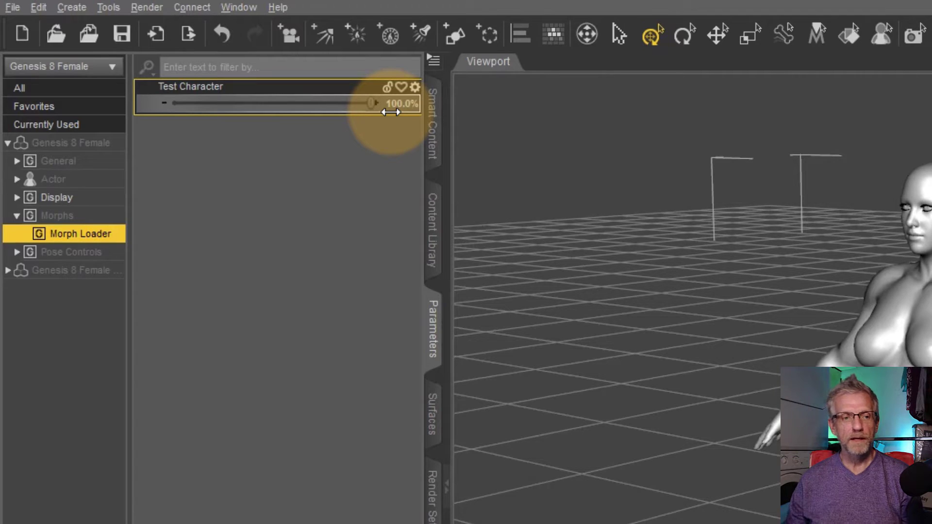
pyautogui.click(17, 180)
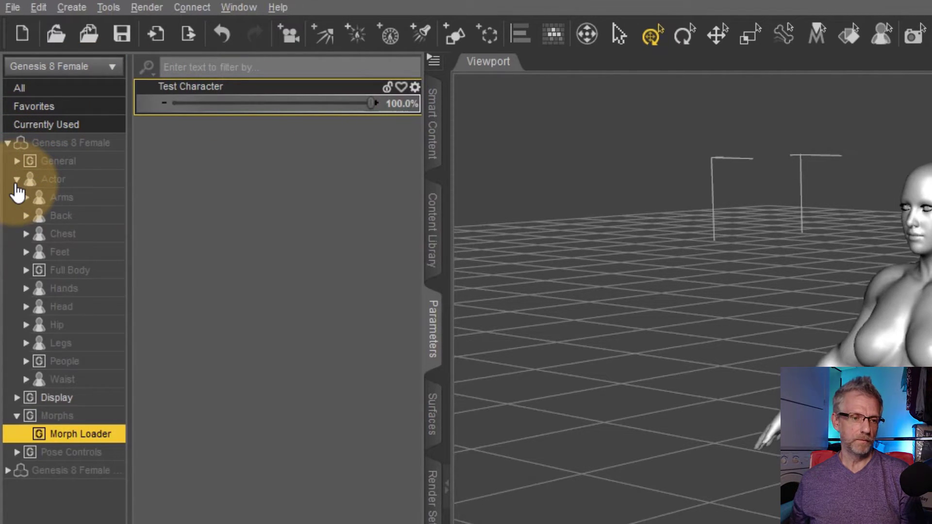
pyautogui.click(25, 362)
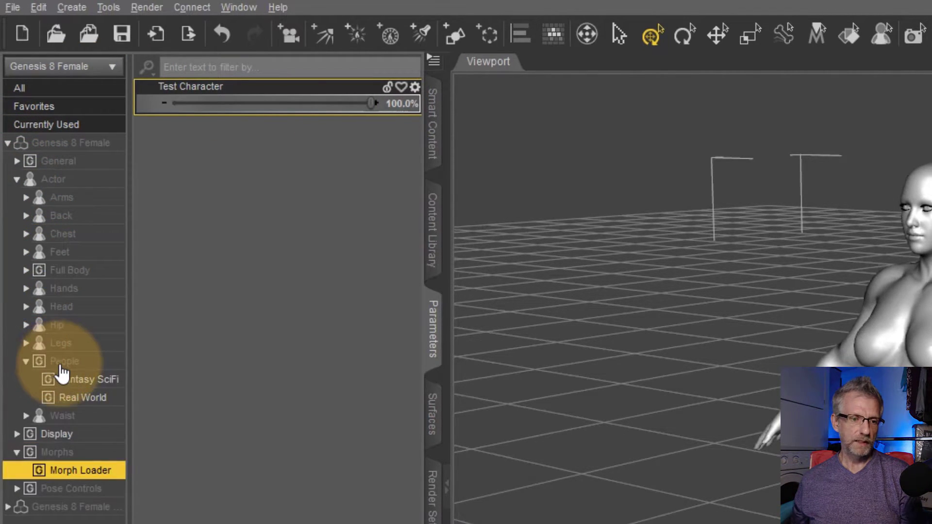
pyautogui.click(61, 364)
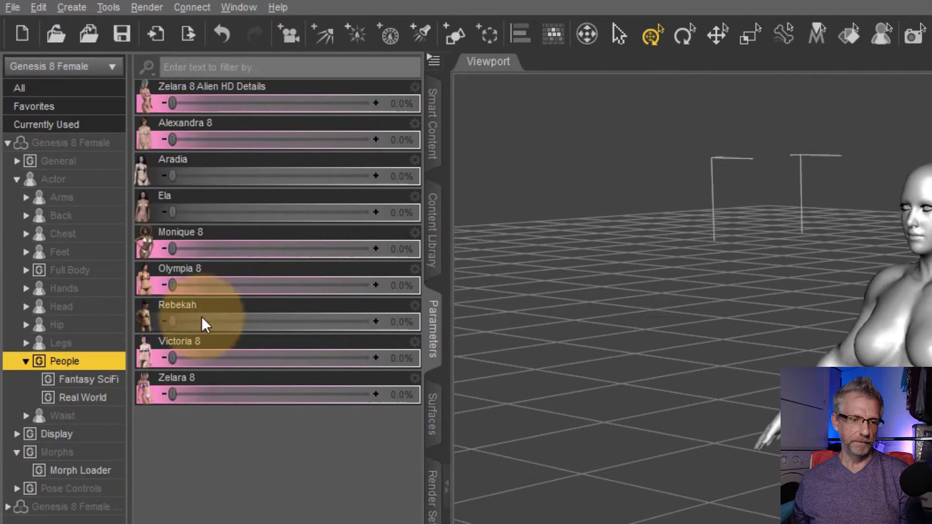
pyautogui.click(210, 228)
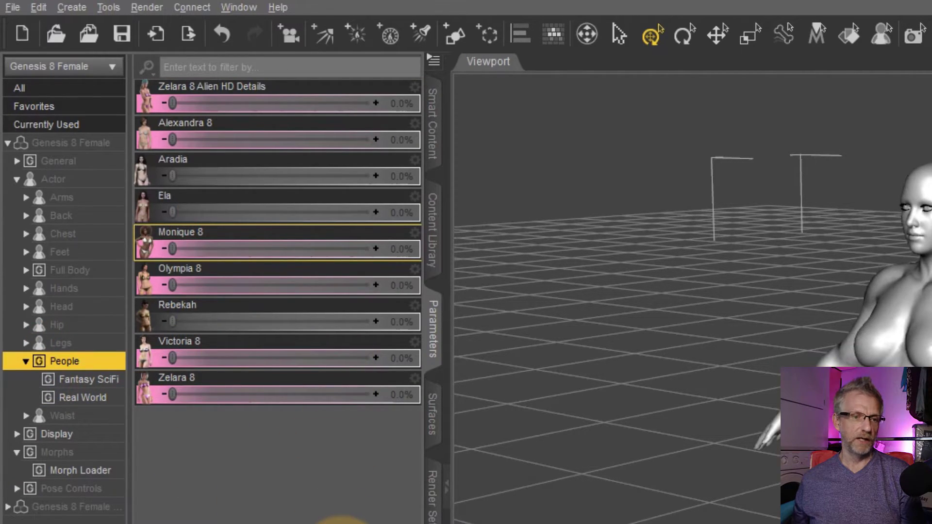
pyautogui.click(253, 338)
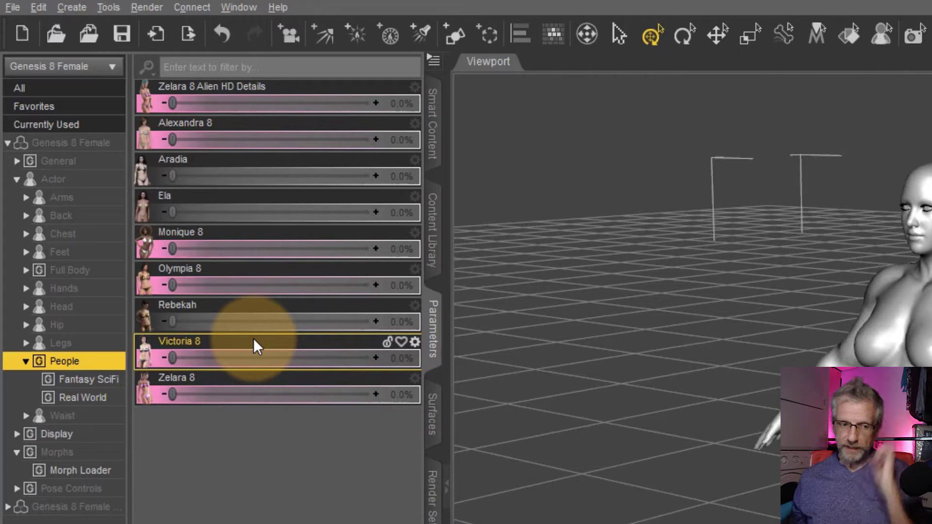
pyautogui.click(92, 472)
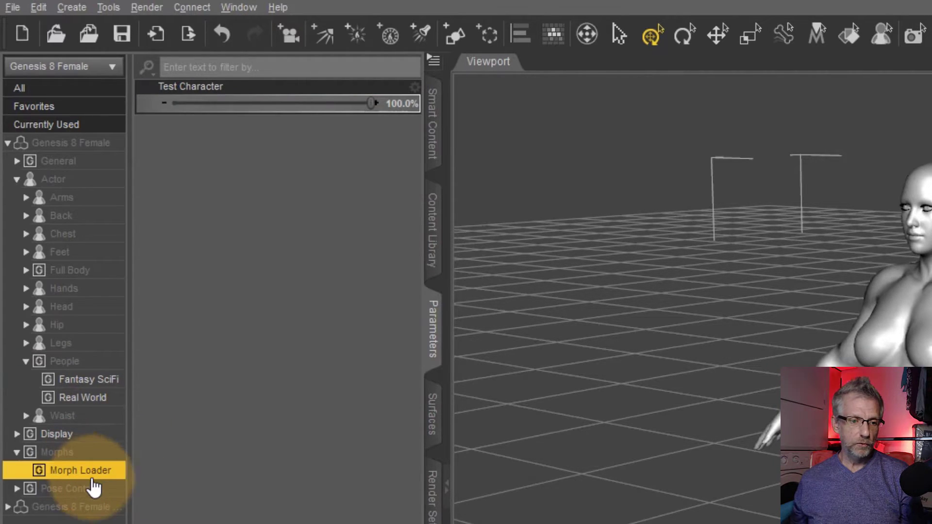
# Step: Open the Parameter Settings for the Test Character morph from its gear menu
pyautogui.click(419, 101)
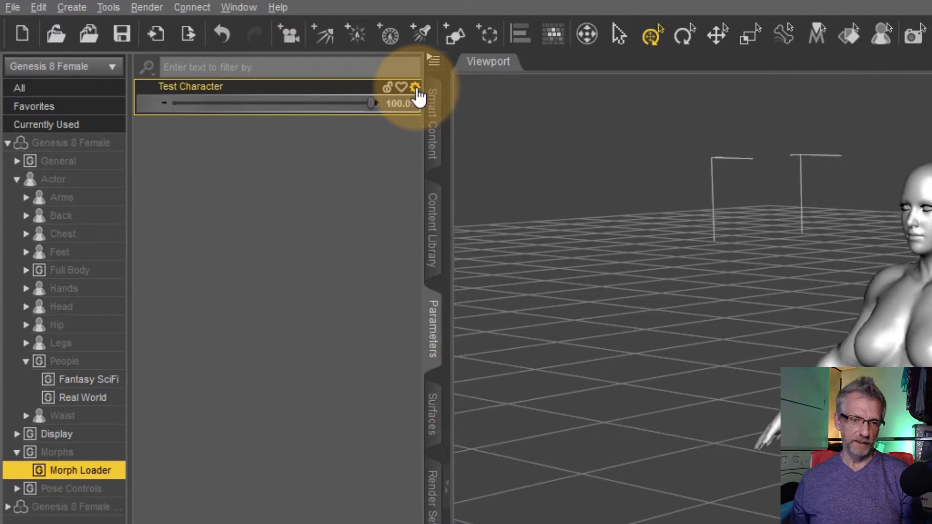
pyautogui.click(415, 89)
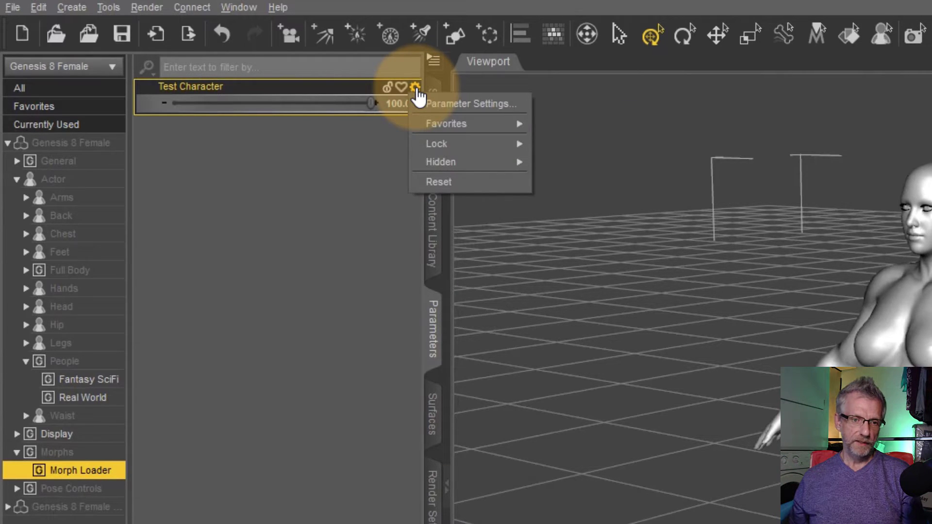
pyautogui.click(467, 109)
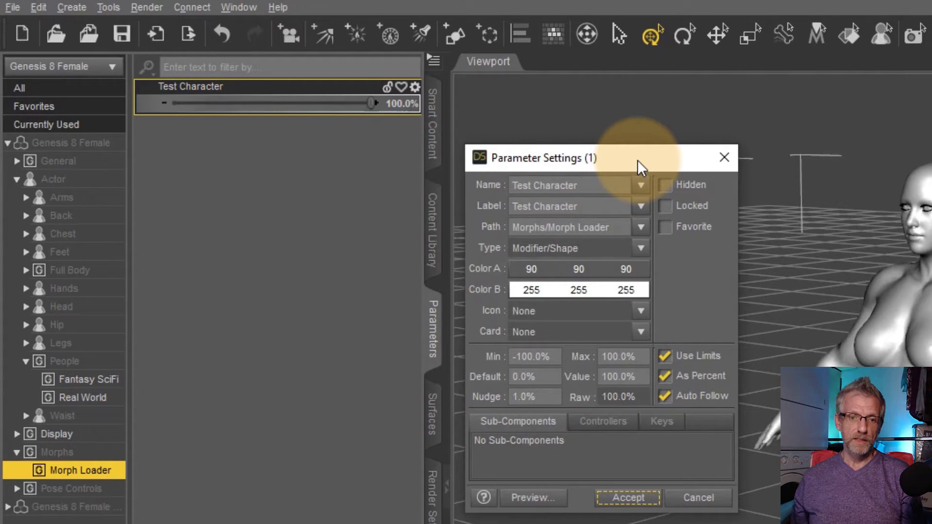
# Step: Toggle Use Limits off and on, cancel without changes, and test the morph at a negative value
pyautogui.click(665, 358)
pyautogui.click(666, 359)
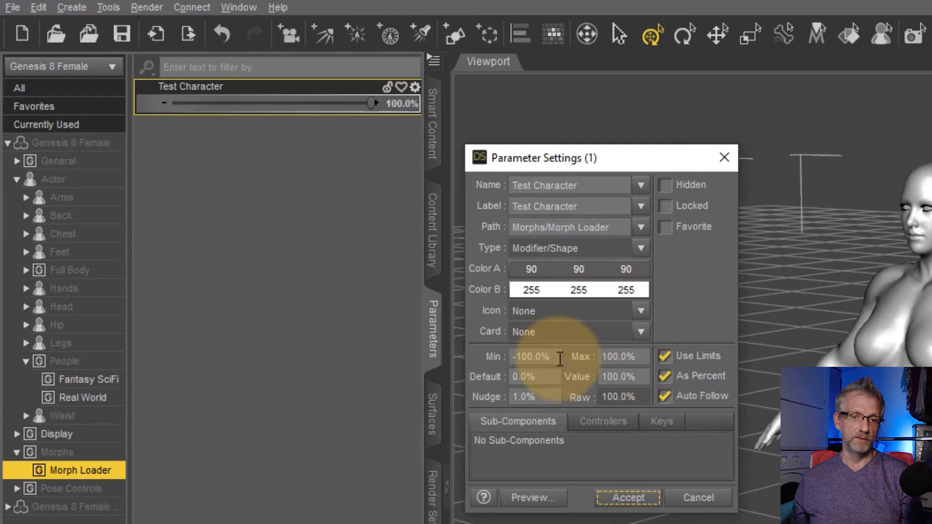
pyautogui.click(670, 361)
pyautogui.click(664, 357)
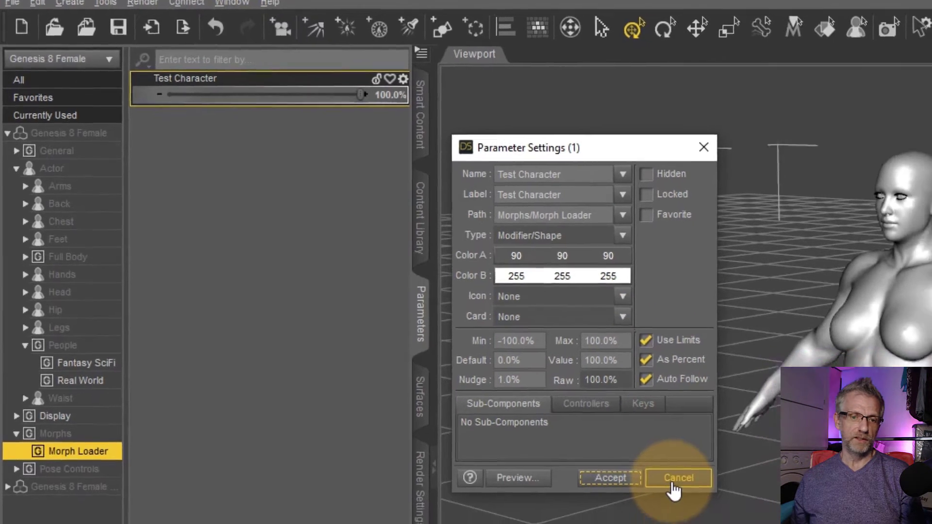
pyautogui.click(675, 481)
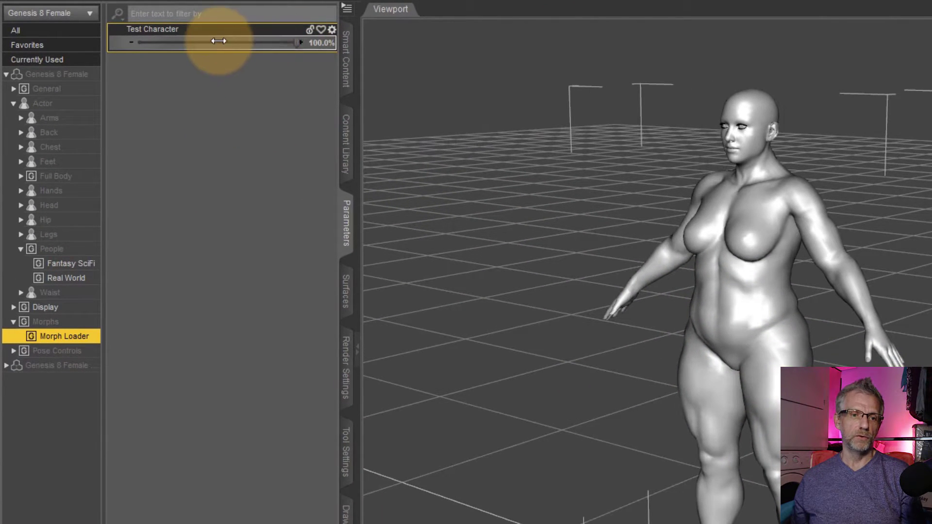
pyautogui.moveTo(218, 41); pyautogui.dragTo(313, 86)
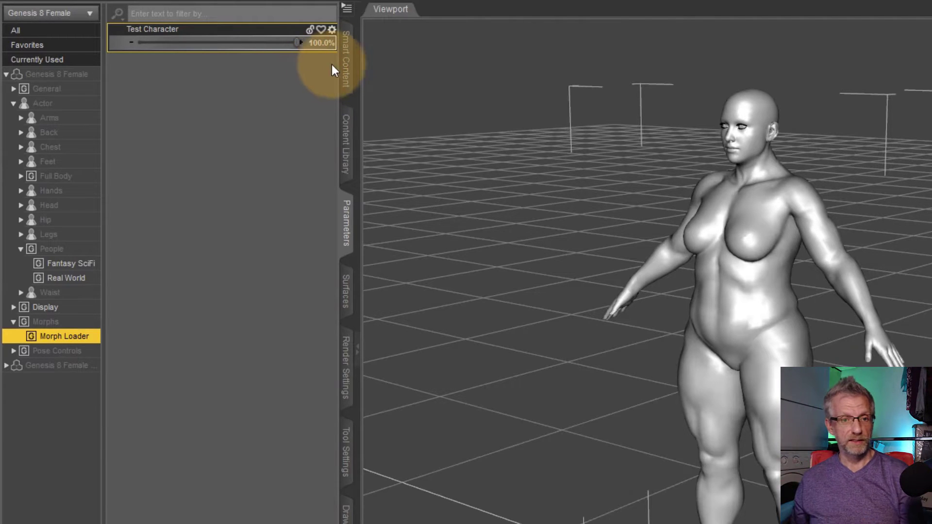
# Step: Raise the Test Character minimum from -100% to 0 in Parameter Settings and accept
pyautogui.click(332, 29)
pyautogui.moveTo(387, 72)
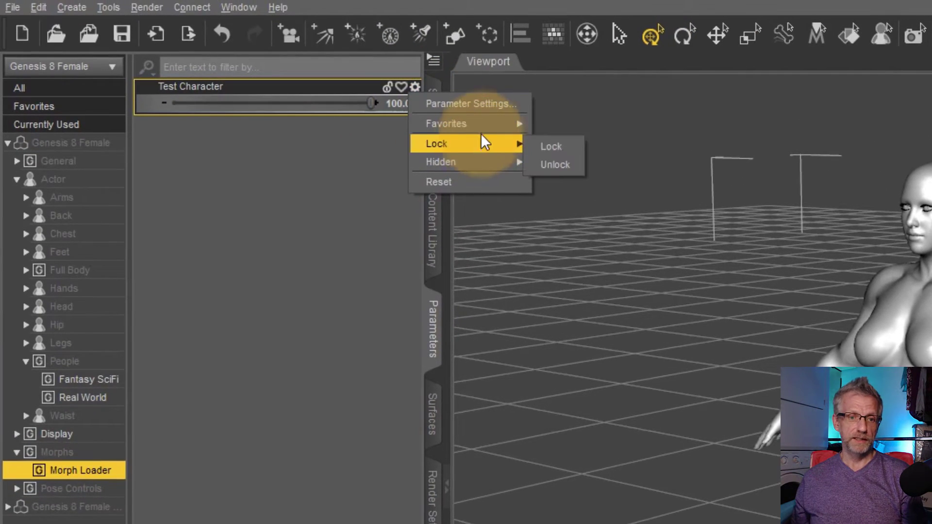
pyautogui.click(484, 100)
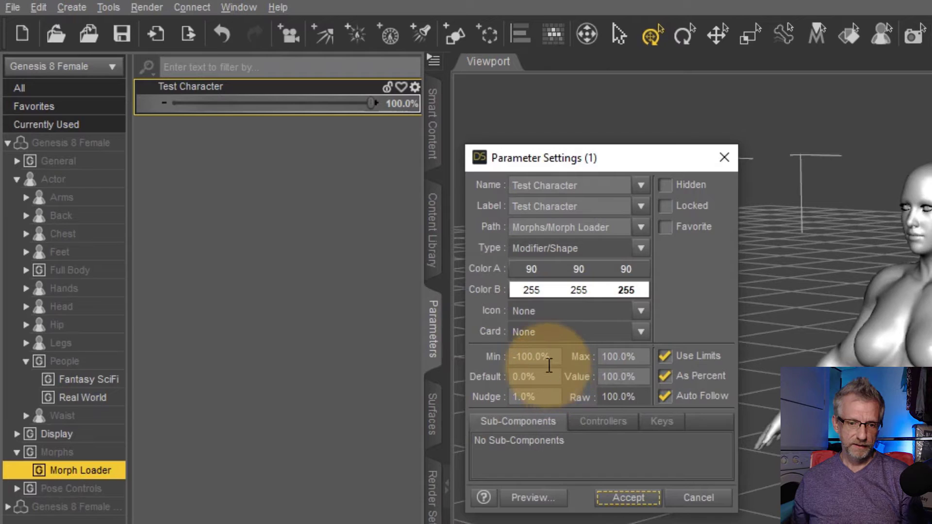
pyautogui.click(538, 358)
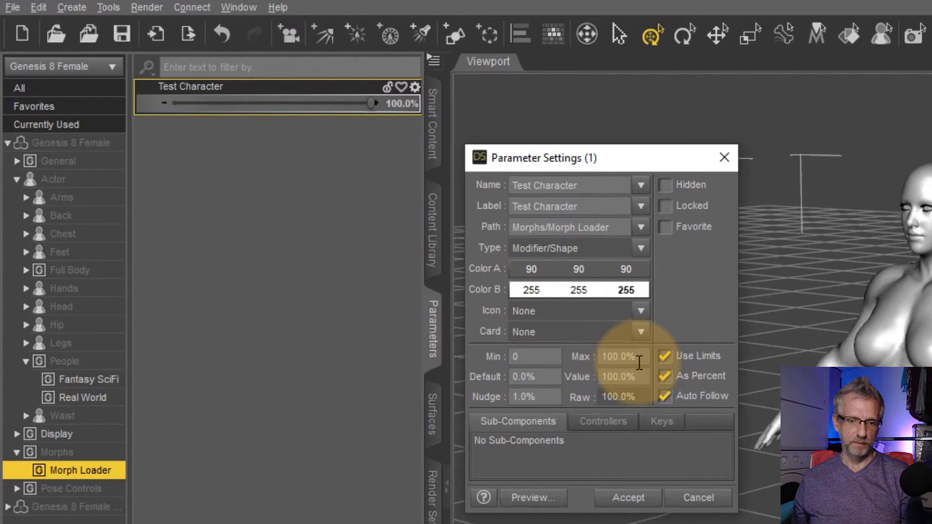
pyautogui.click(664, 357)
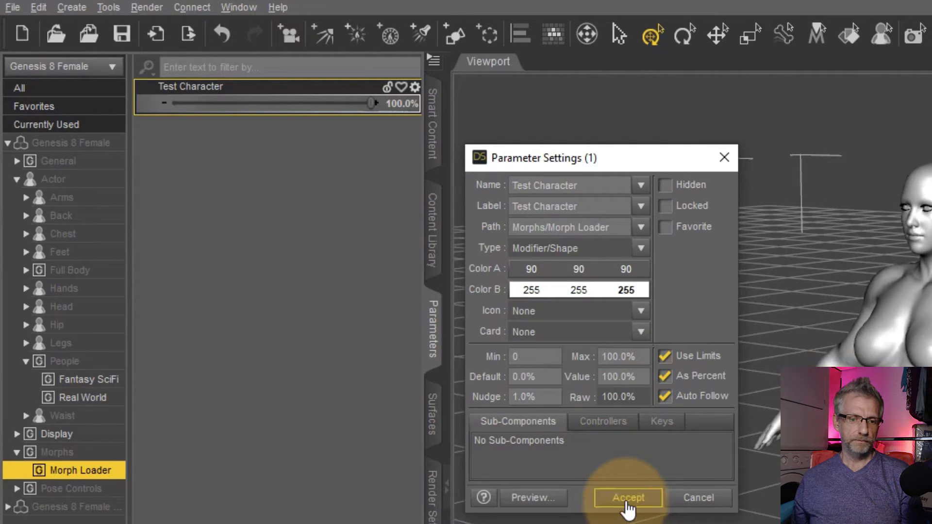
pyautogui.click(628, 495)
pyautogui.moveTo(364, 110); pyautogui.dragTo(470, 93)
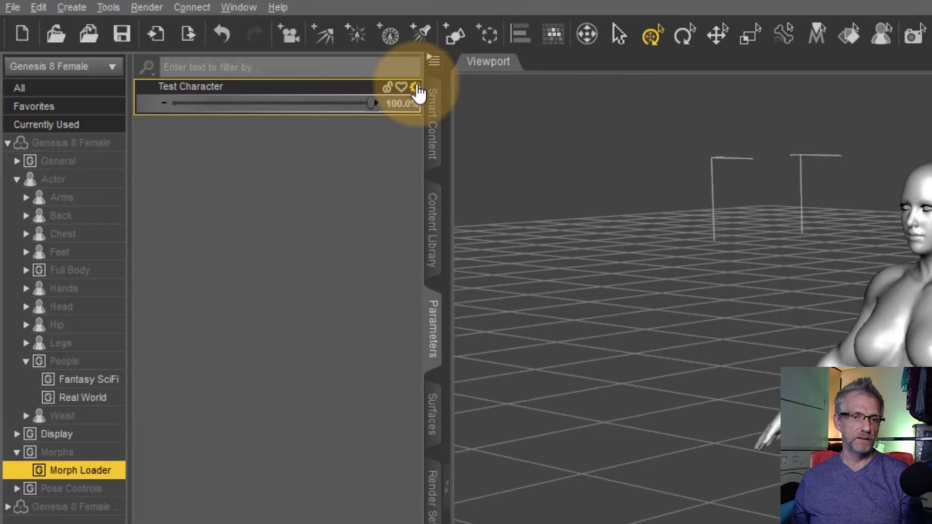
# Step: Reopen Test Character's Parameter Settings showing Min 0%, Max 100%, Default 0%, briefly toggling percent display
pyautogui.click(415, 88)
pyautogui.click(442, 103)
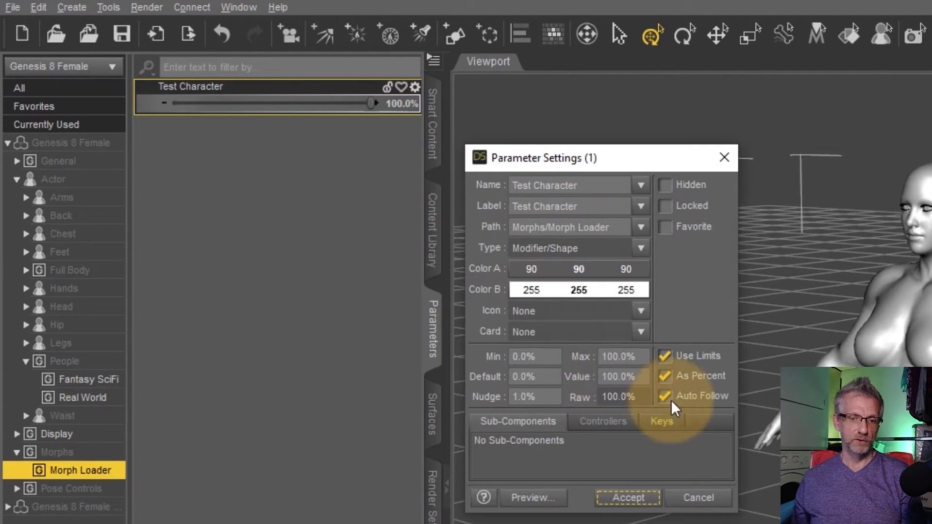
pyautogui.click(664, 377)
pyautogui.click(664, 377)
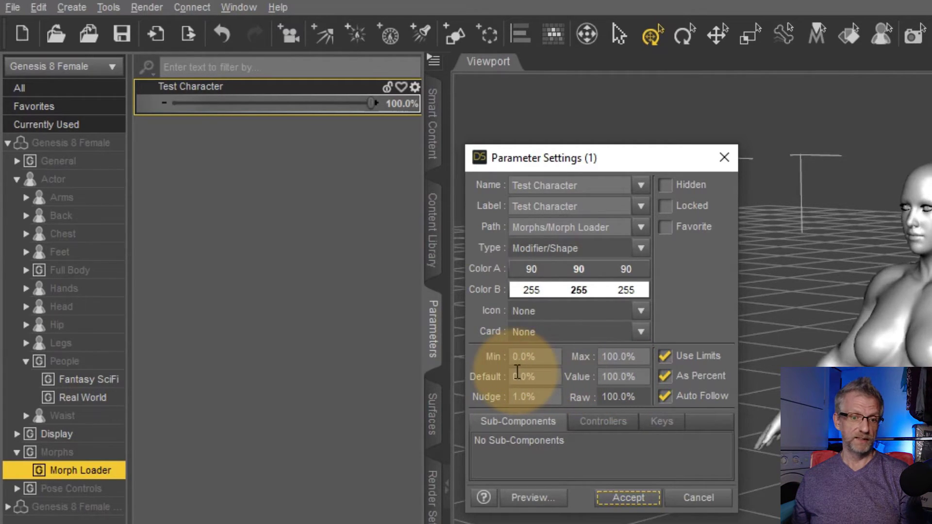
pyautogui.click(538, 377)
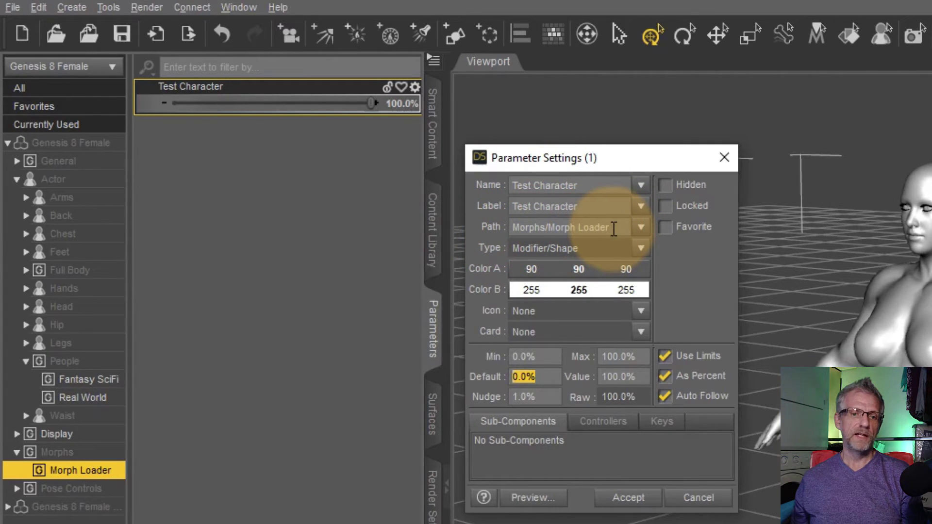
# Step: Replace the Test Character path with Actor/People and accept the settings
pyautogui.moveTo(613, 229); pyautogui.dragTo(510, 228)
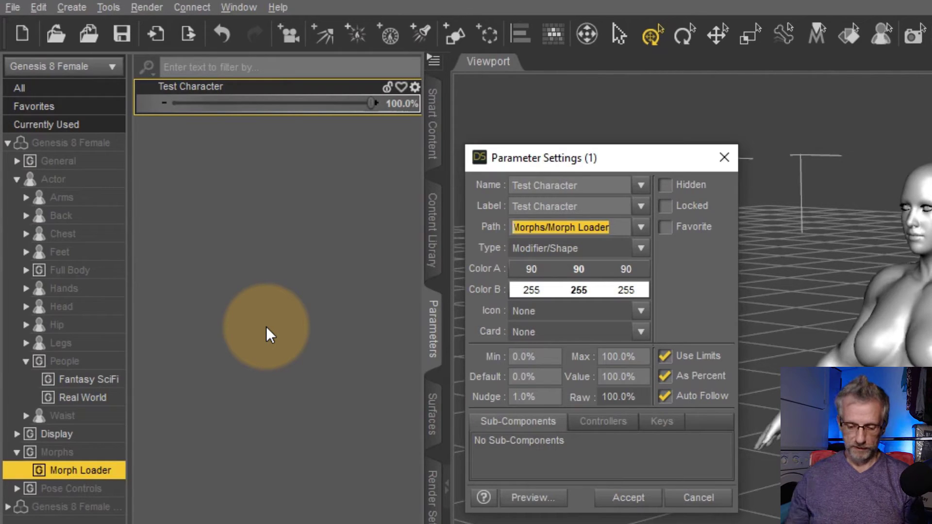
pyautogui.write('Actor/People')
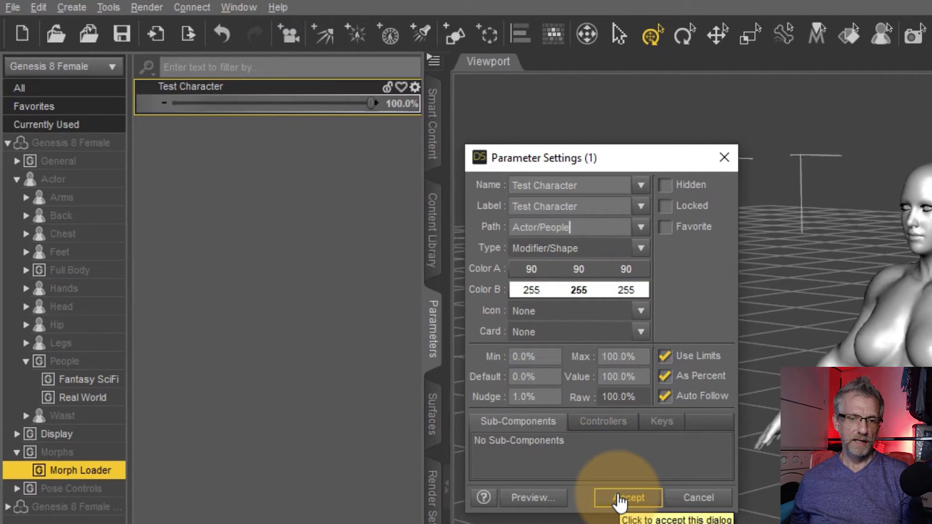
pyautogui.click(620, 502)
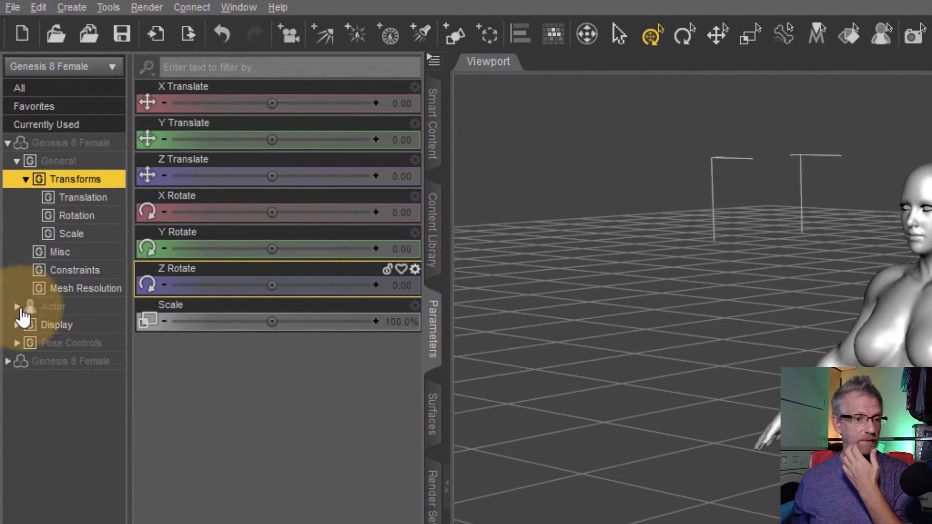
# Step: Find Test Character under Actor > People beside Alexandra 8, Olympia 8 and Victoria 8, and dial it to 0%
pyautogui.click(17, 307)
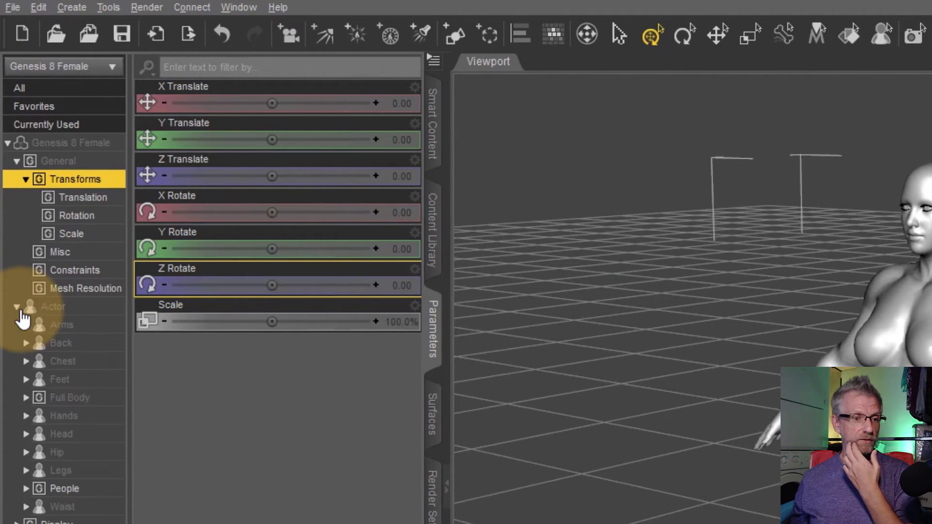
pyautogui.click(63, 489)
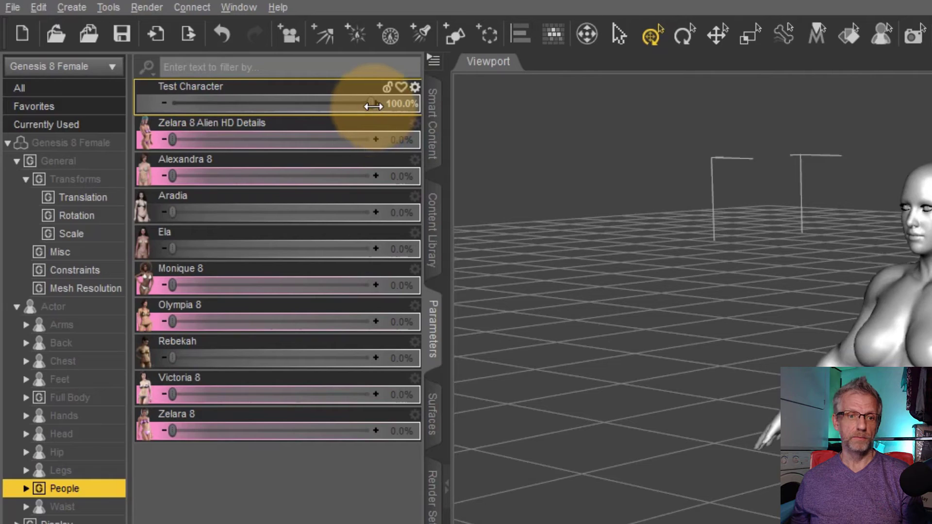
pyautogui.moveTo(385, 97); pyautogui.dragTo(401, 150)
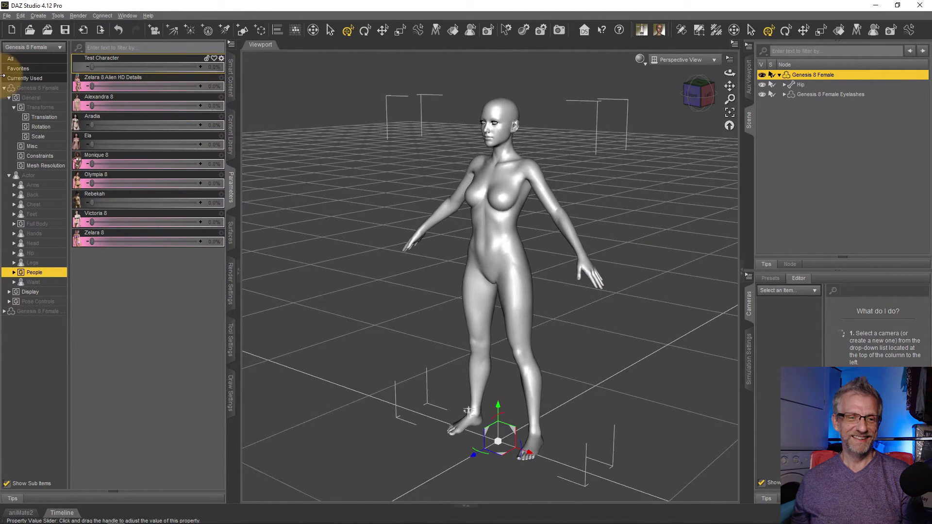
pyautogui.click(614, 186)
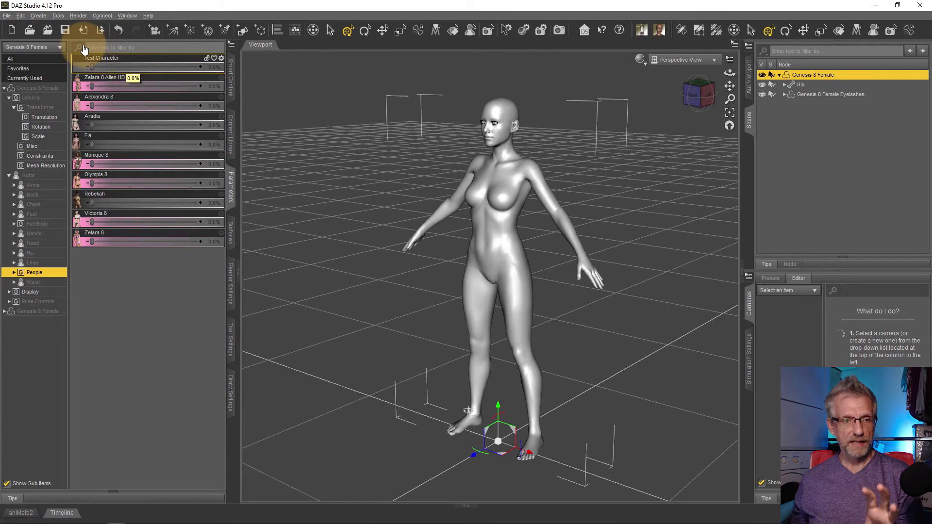
# Step: Open the Morph Asset(s) save options from File > Save As > Support Asset
pyautogui.click(8, 15)
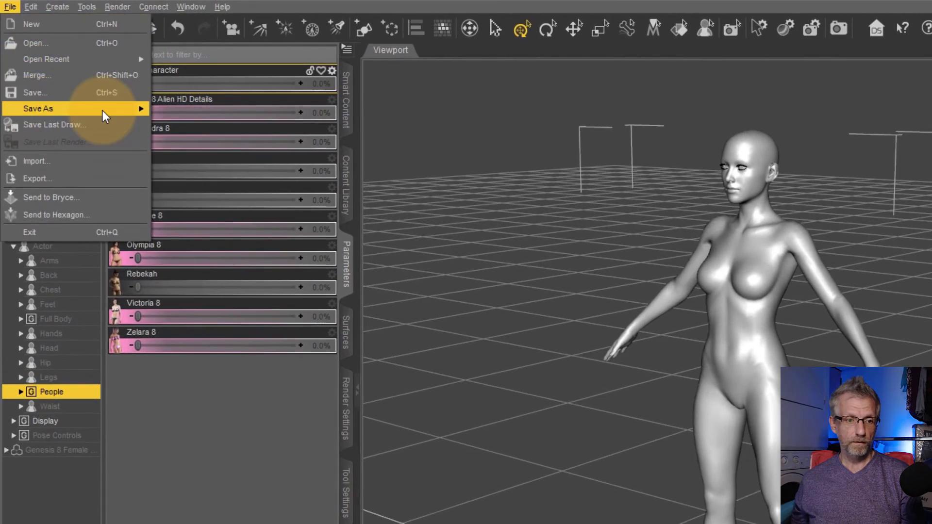
pyautogui.moveTo(89, 101)
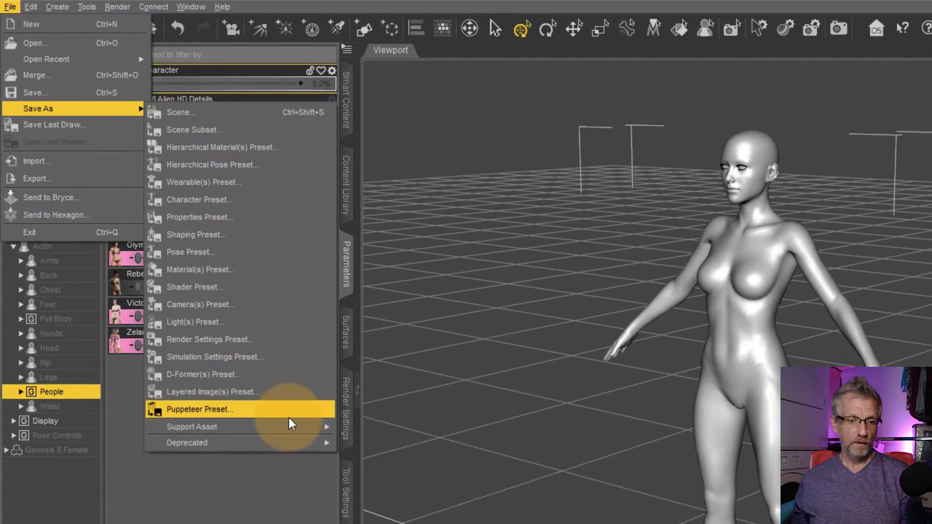
pyautogui.moveTo(289, 428)
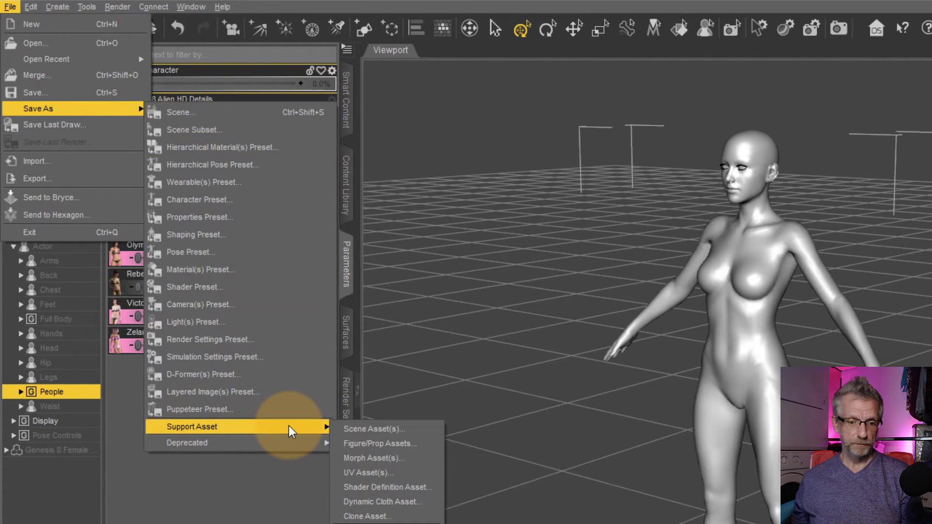
pyautogui.click(401, 461)
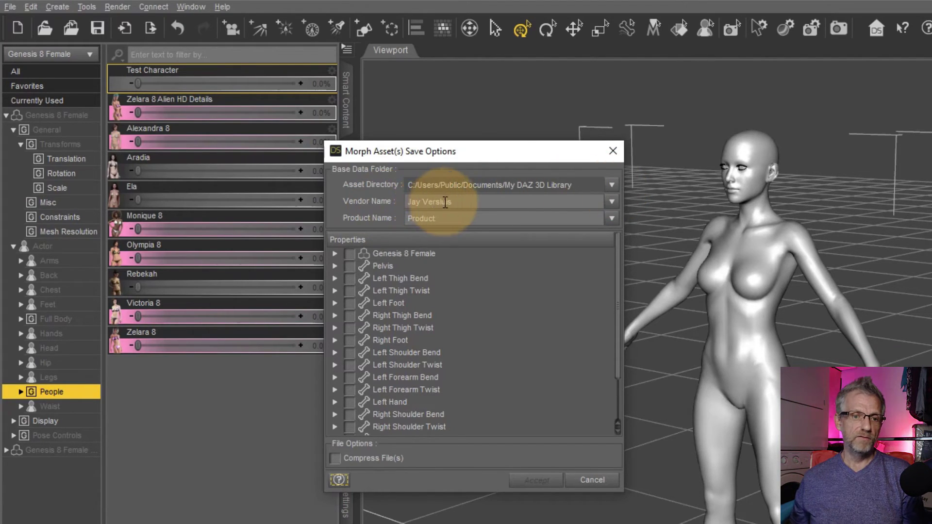
pyautogui.moveTo(468, 202); pyautogui.dragTo(348, 197)
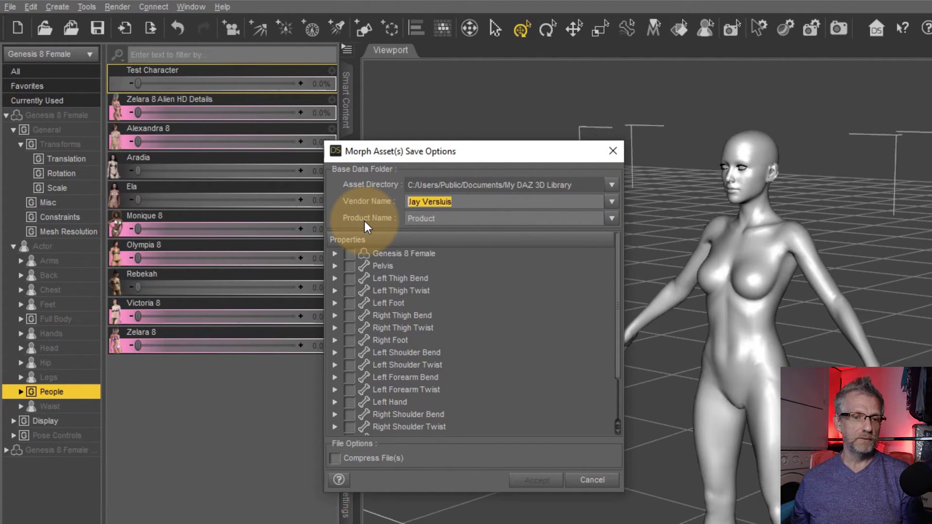
pyautogui.moveTo(447, 220); pyautogui.dragTo(312, 198)
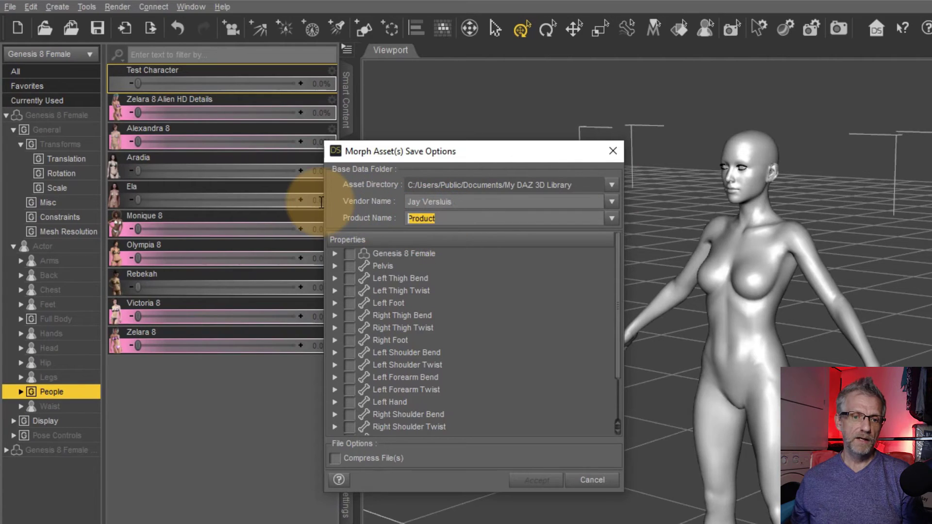
# Step: Tick only Test Character under Genesis 8 Female > Actor > People and save it as a morph asset
pyautogui.click(335, 253)
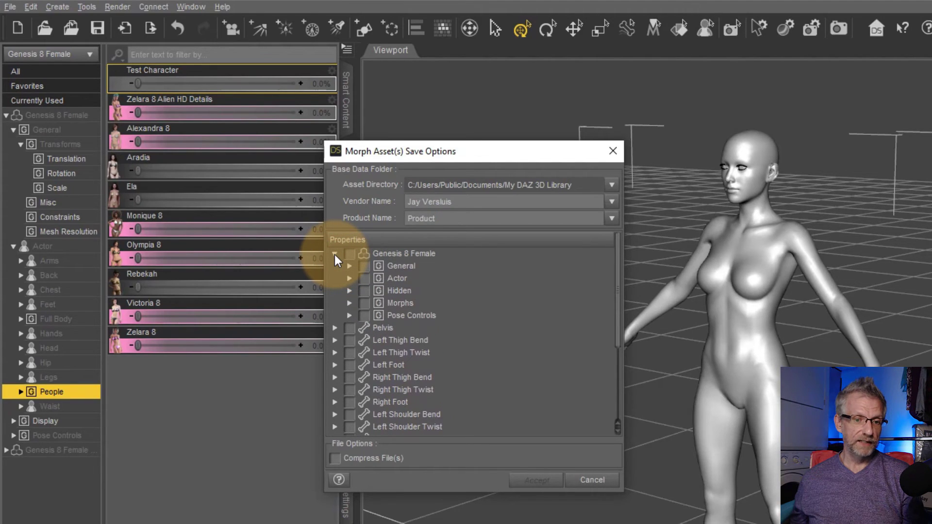
pyautogui.click(349, 279)
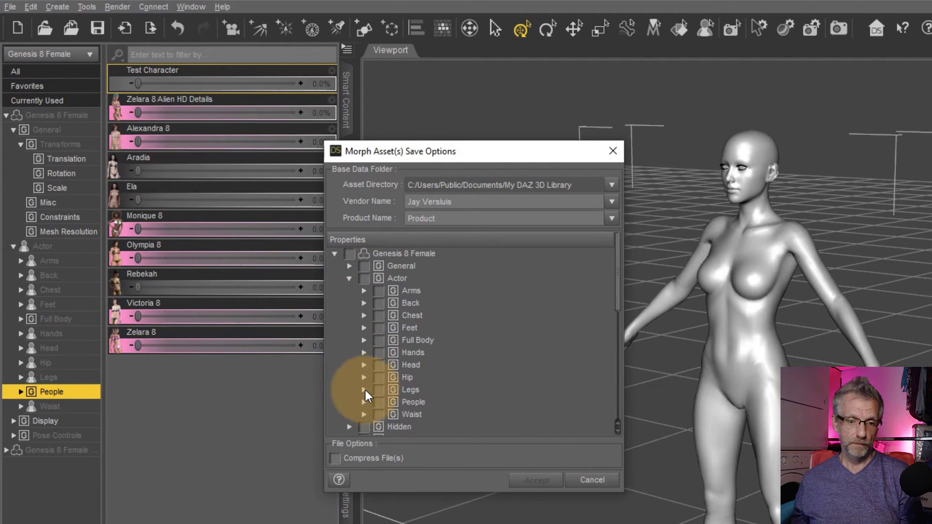
pyautogui.click(363, 402)
pyautogui.scroll(-3, 423, 374)
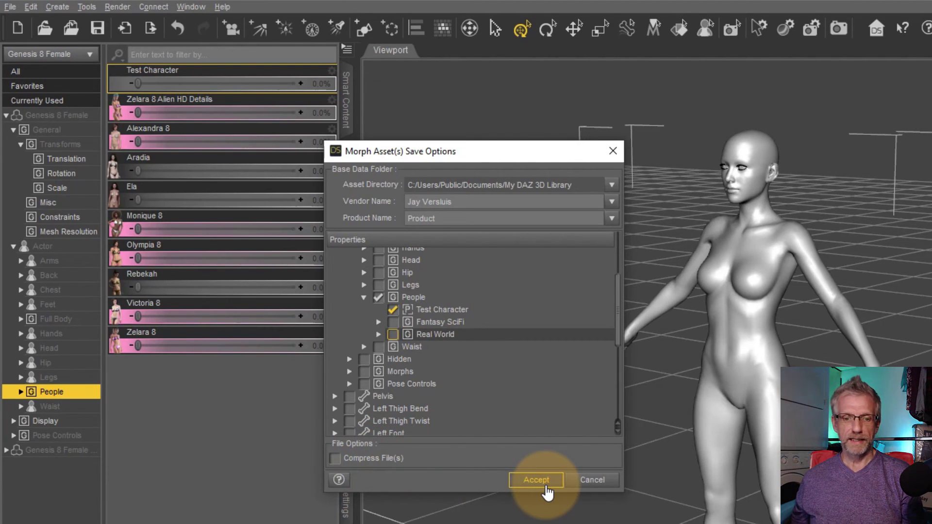
pyautogui.click(535, 480)
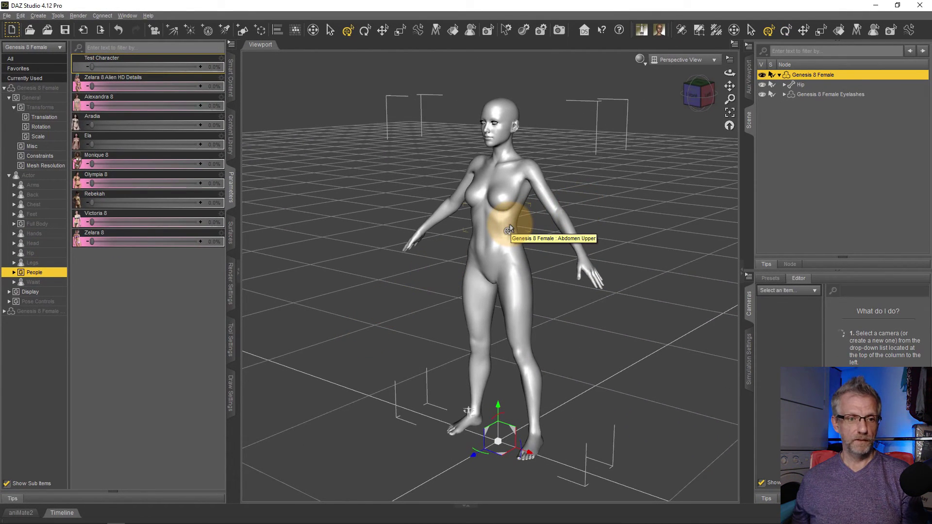
# Step: Delete the existing Genesis 8 Female and load Genesis 8 Basic Female from Genesis 8 Starter Essentials
pyautogui.click(814, 121)
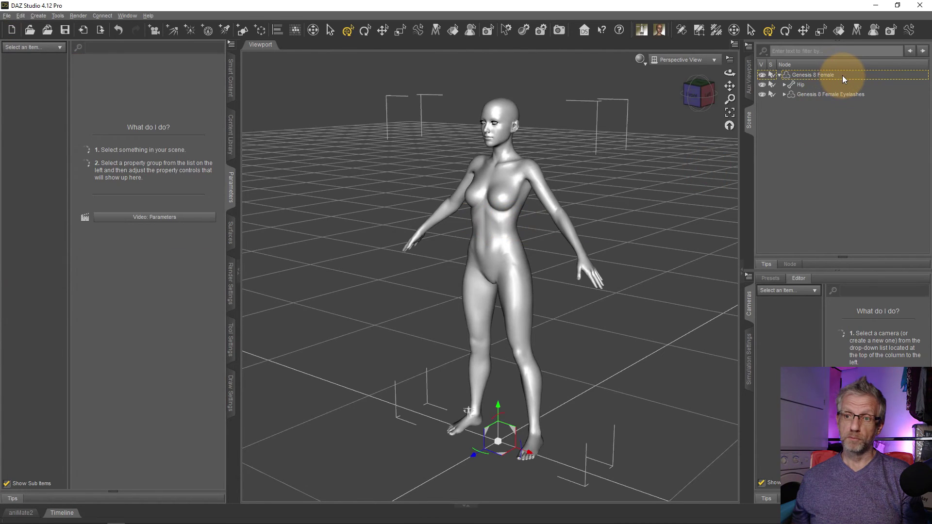
pyautogui.click(842, 80)
pyautogui.press('Delete')
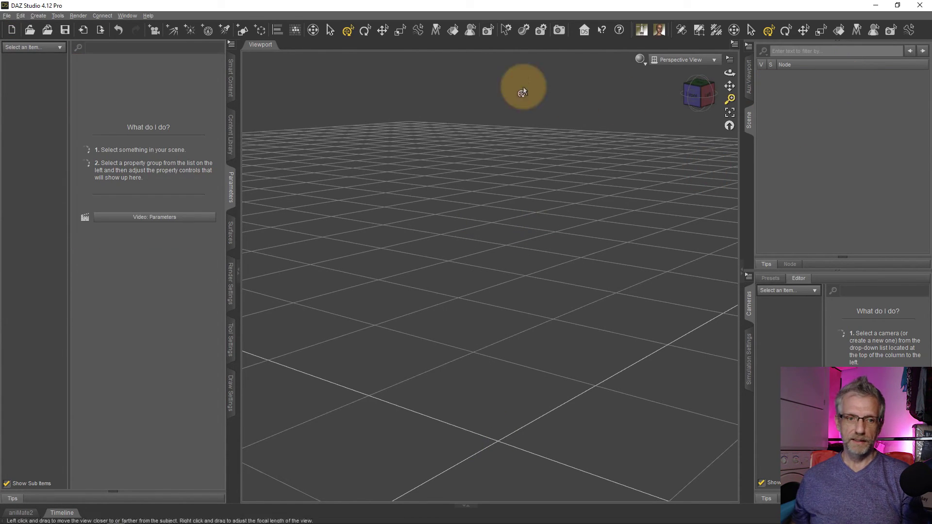
pyautogui.click(230, 78)
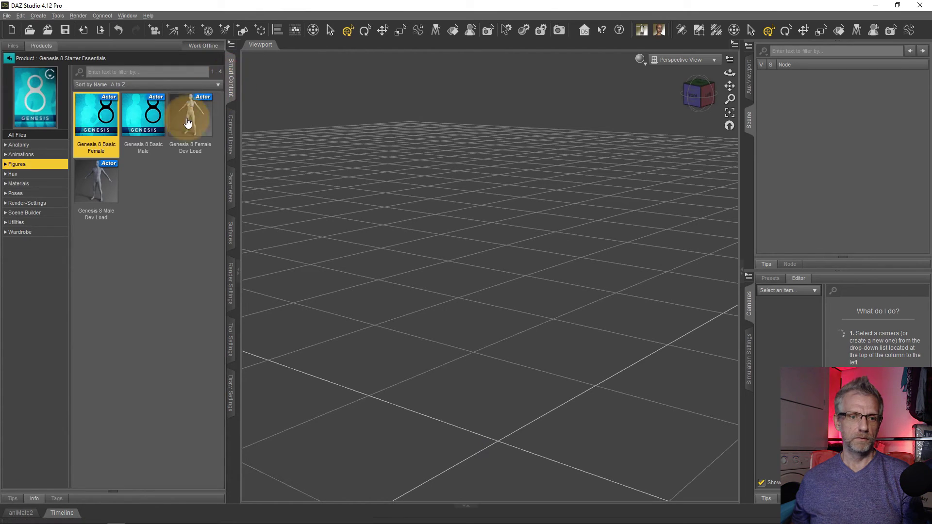
pyautogui.doubleClick(95, 119)
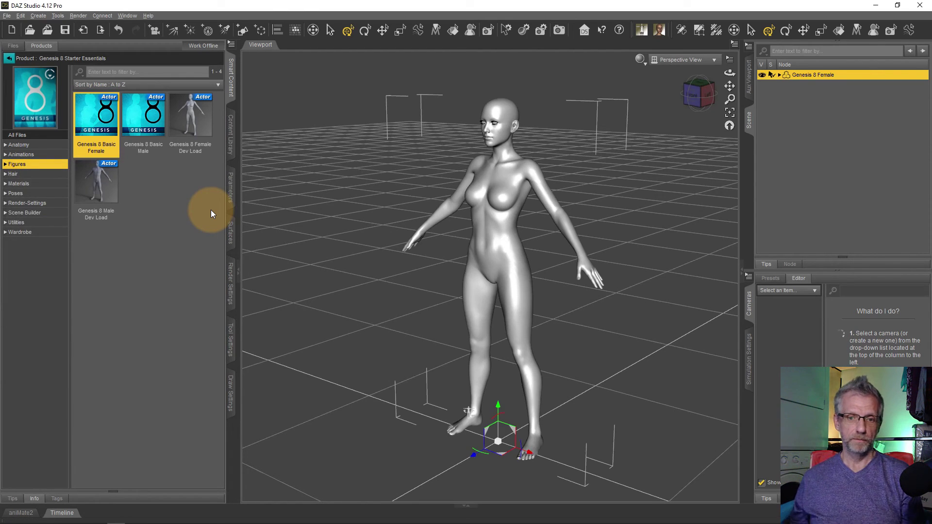
# Step: Test the Test Character dial under Actor > People on the new figure, returning it to 0%
pyautogui.click(231, 185)
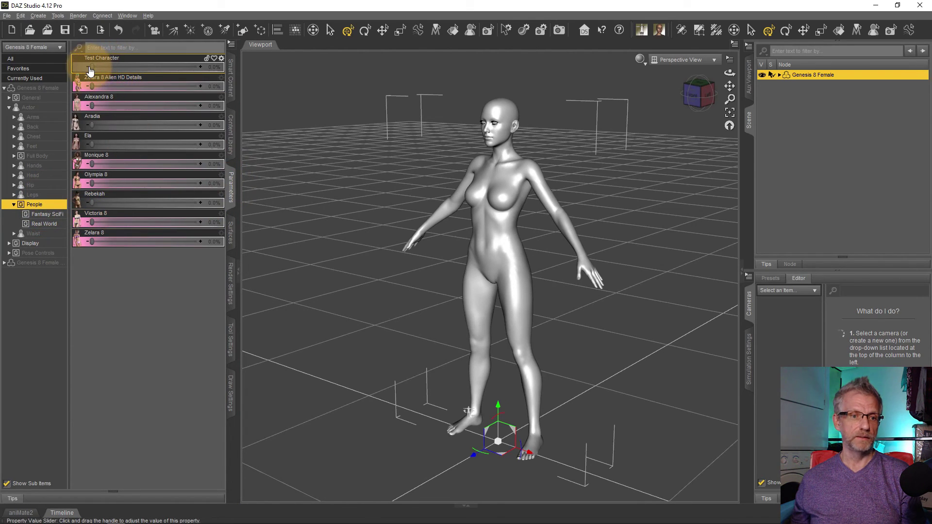
pyautogui.moveTo(95, 70); pyautogui.dragTo(47, 69)
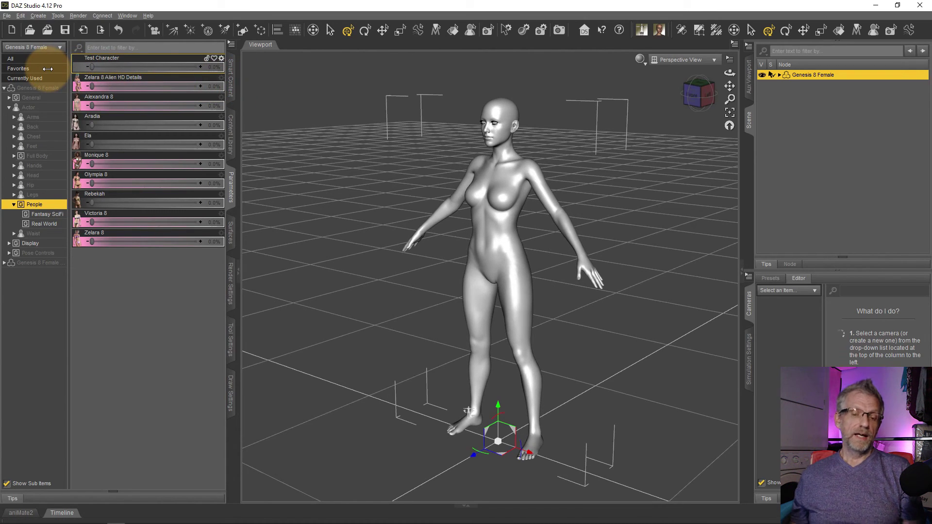